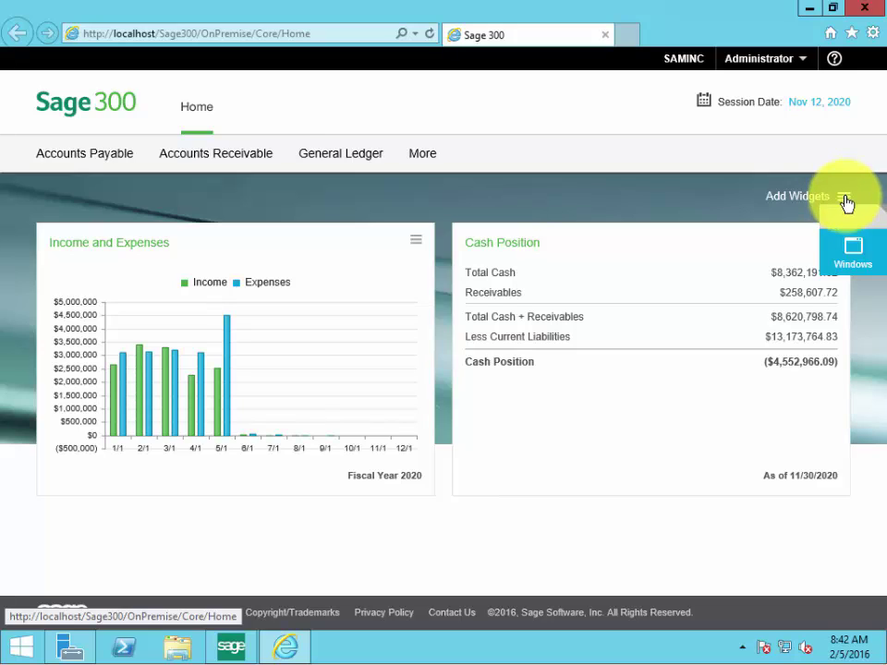
Step: Add the Payables Aging and Receivables Aging widgets to the home page and close the widget list
click(845, 199)
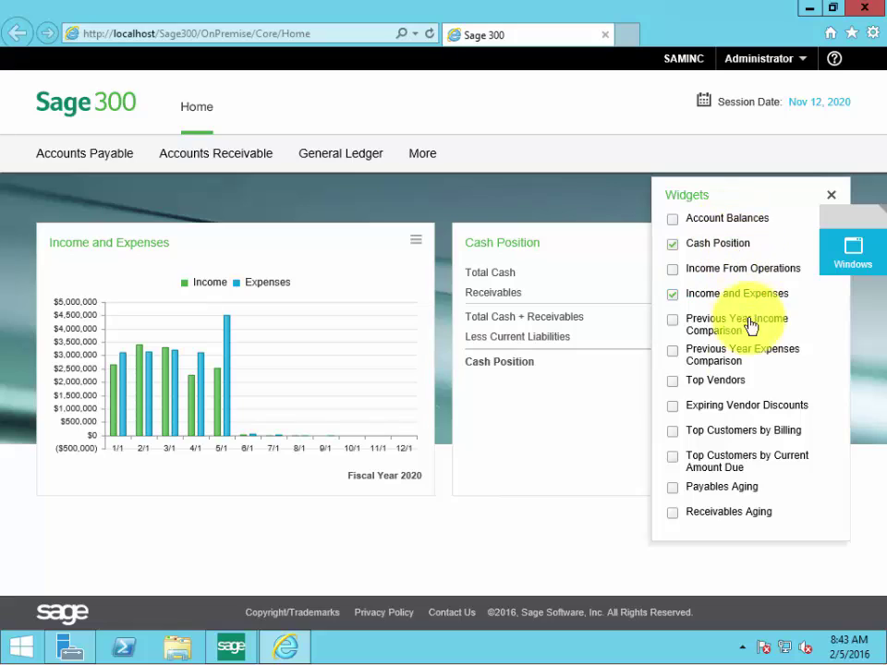
click(675, 493)
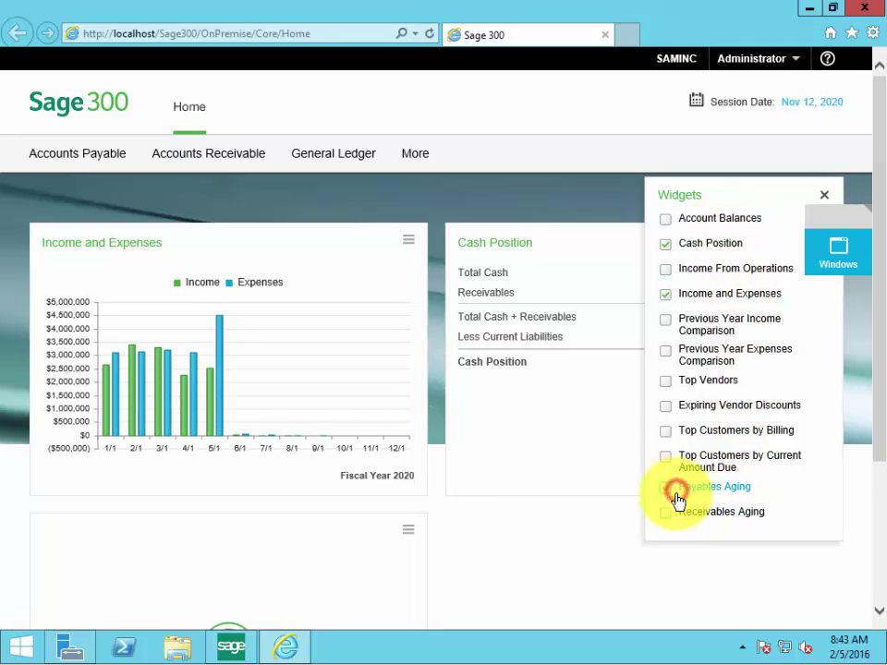
click(667, 513)
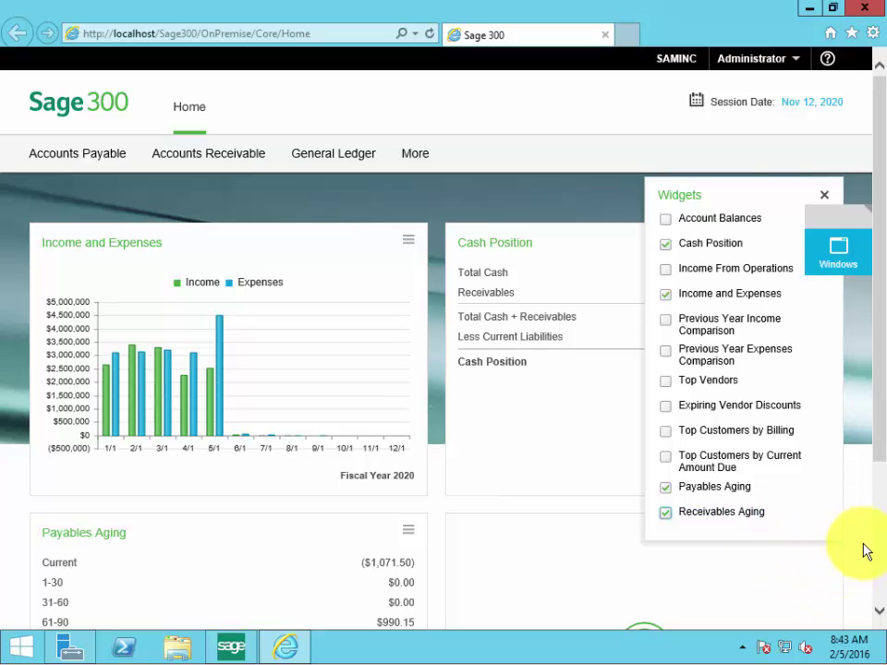
click(825, 198)
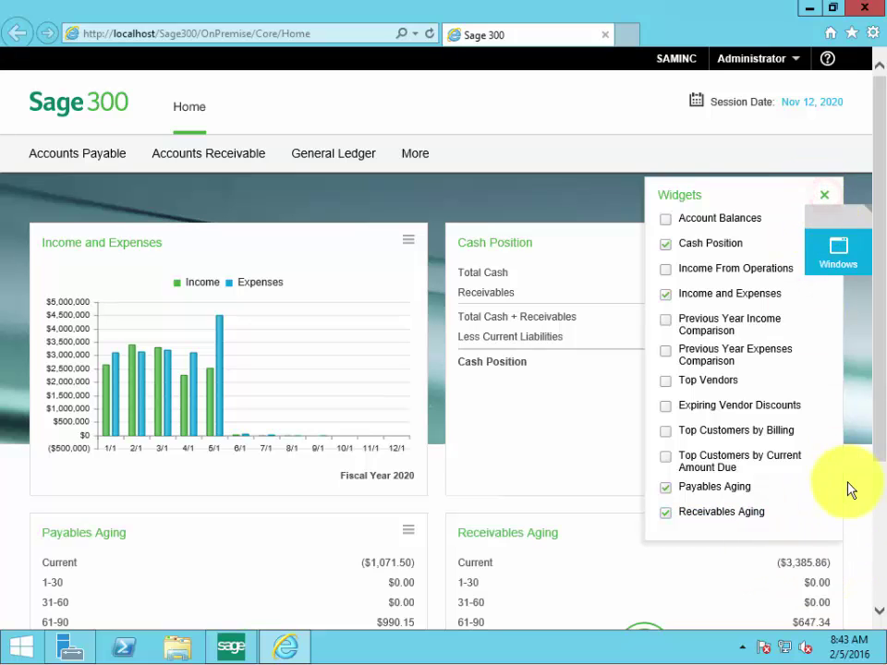
Step: Inspect a bar's value in the Income and Expenses chart and view that widget's settings options
scroll(879, 449, down, 3)
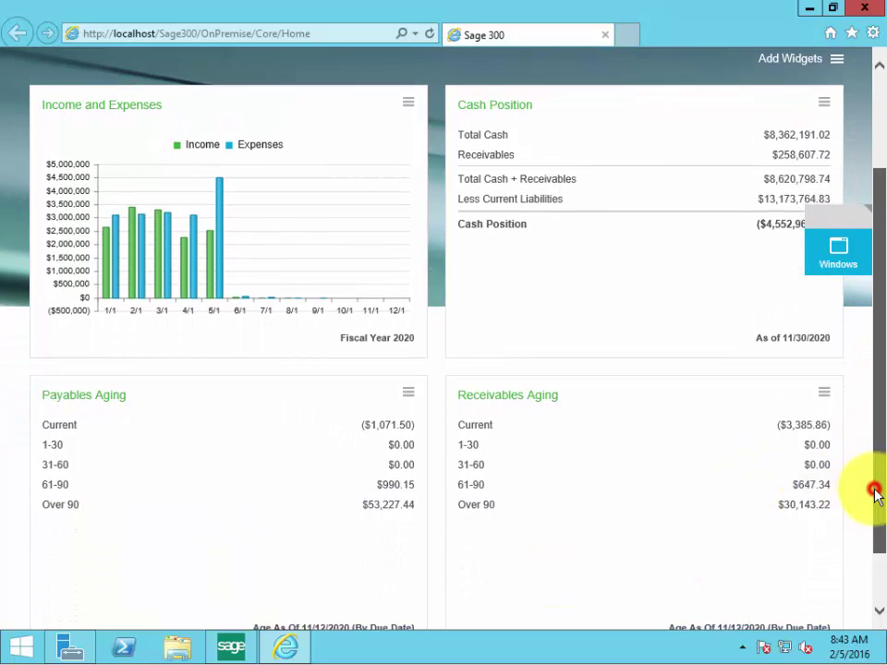
scroll(875, 496, down, 1)
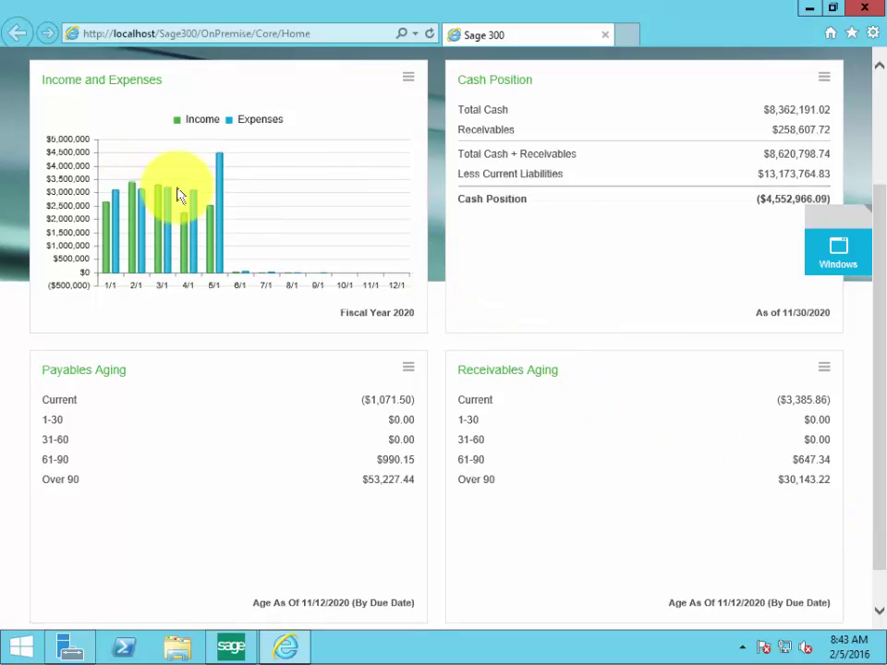
mouse_move(215, 239)
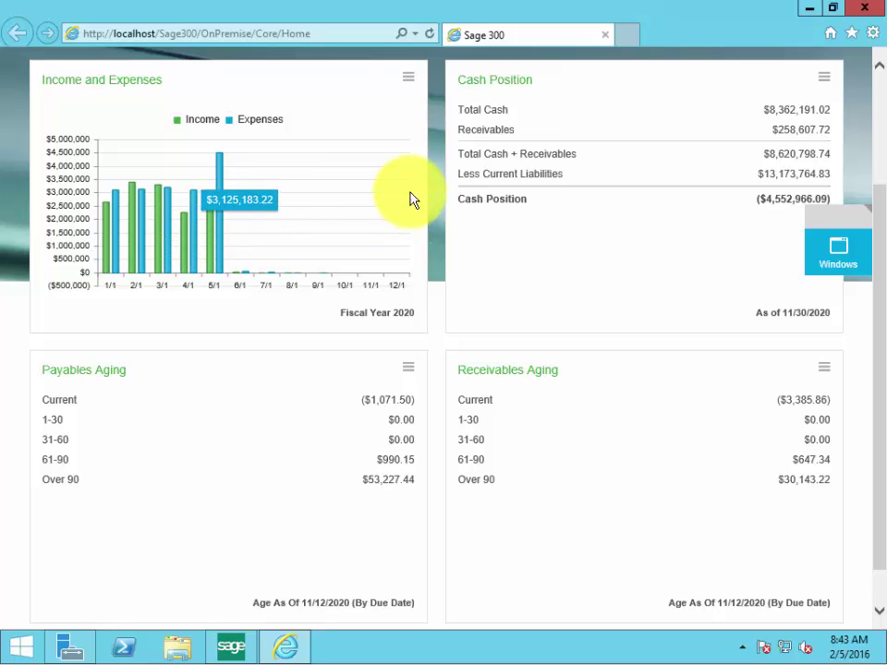
click(409, 79)
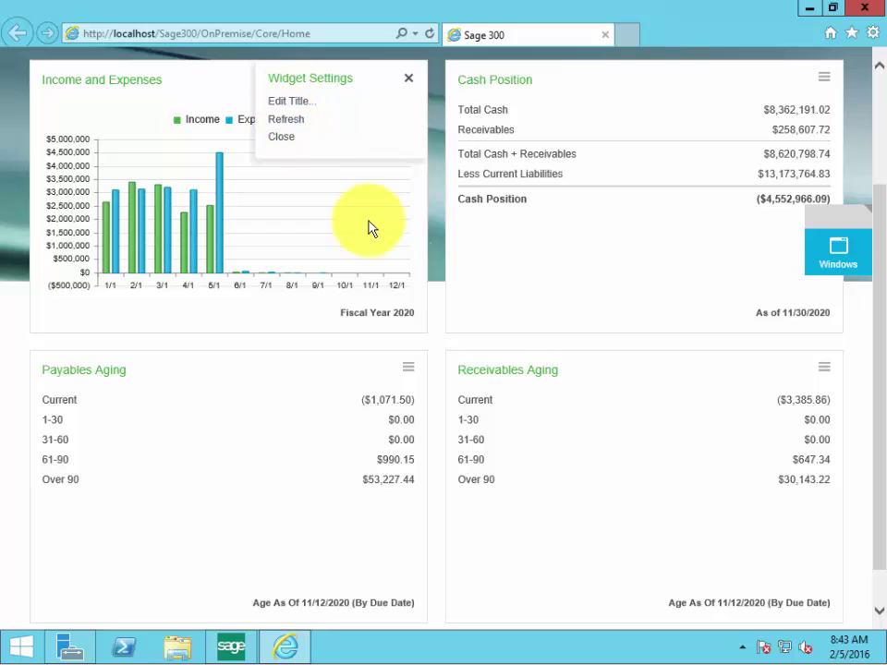
Step: Set the Payables Aging widget to age by Document Date with 15, 30 and 45 day periods, review its filters and save
click(407, 367)
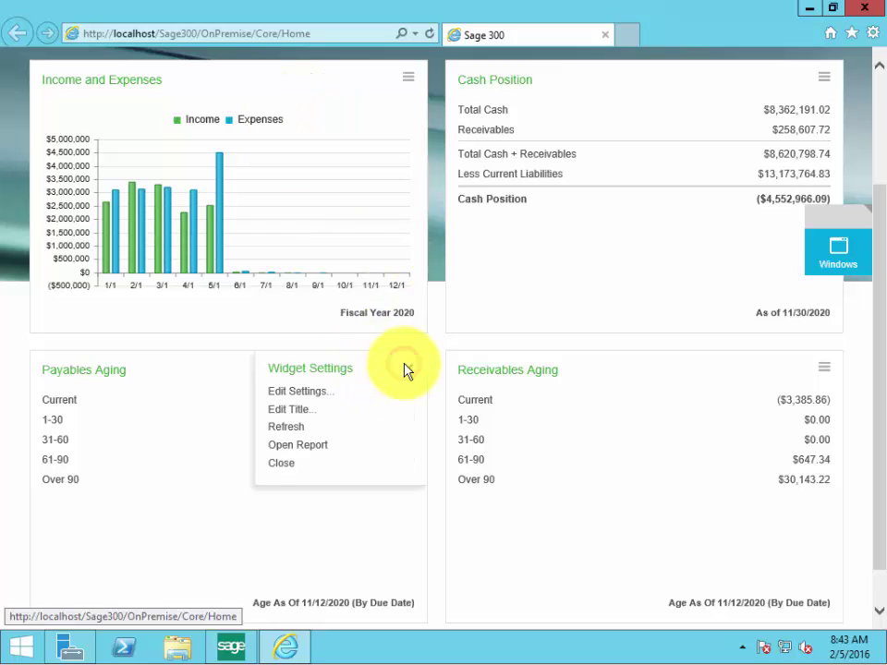
click(298, 393)
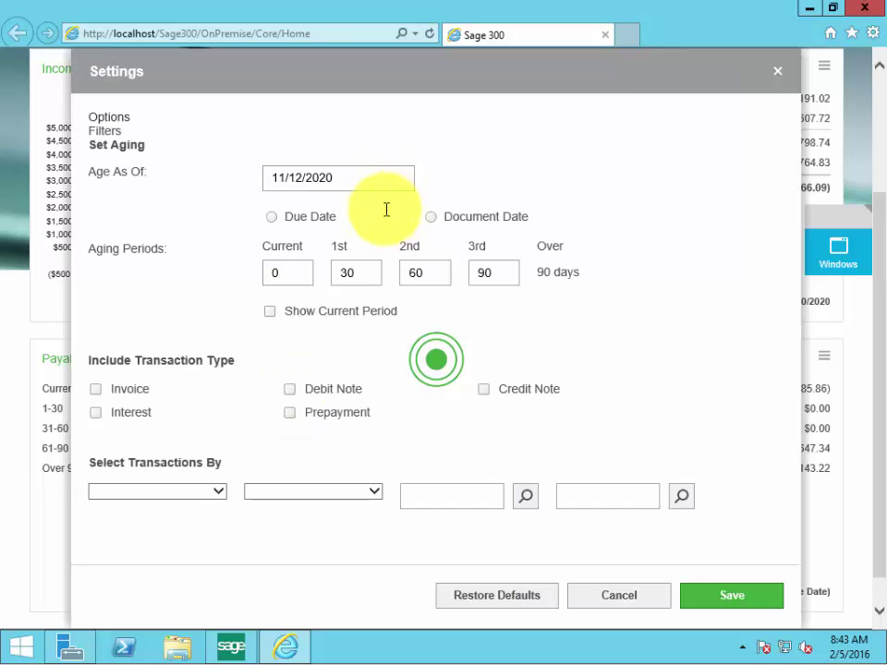
drag(364, 295, 305, 324)
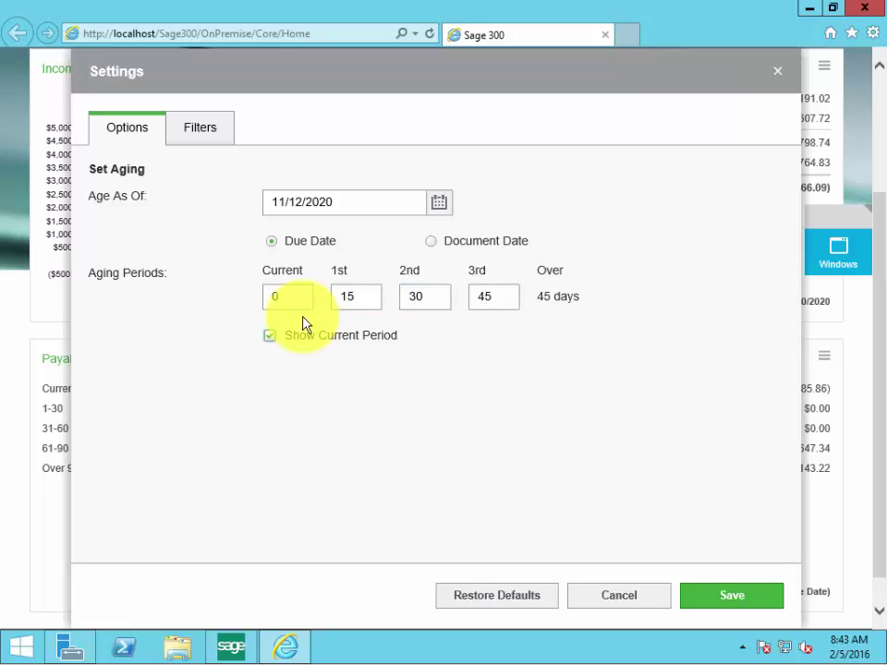
click(429, 242)
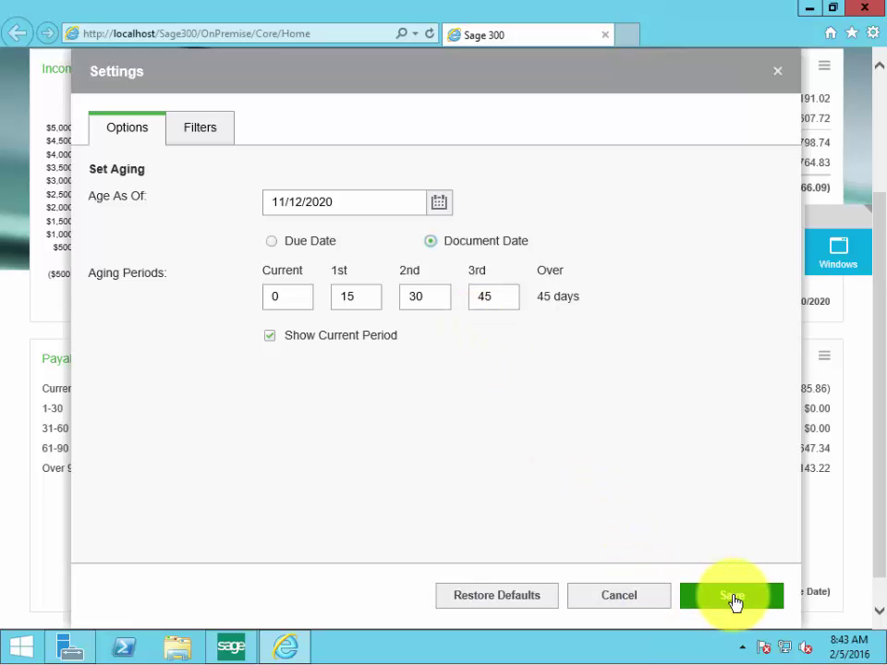
click(201, 130)
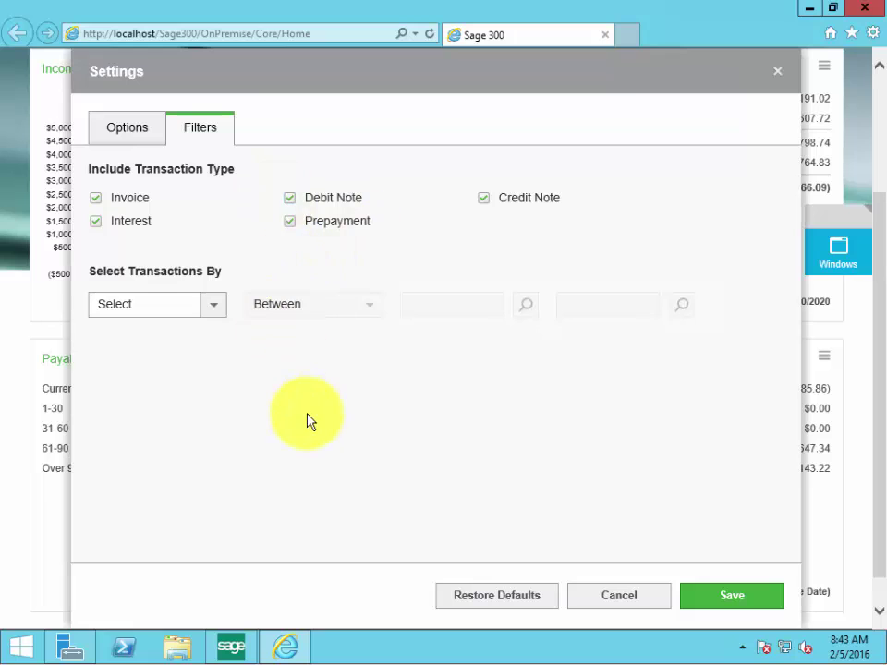
click(729, 599)
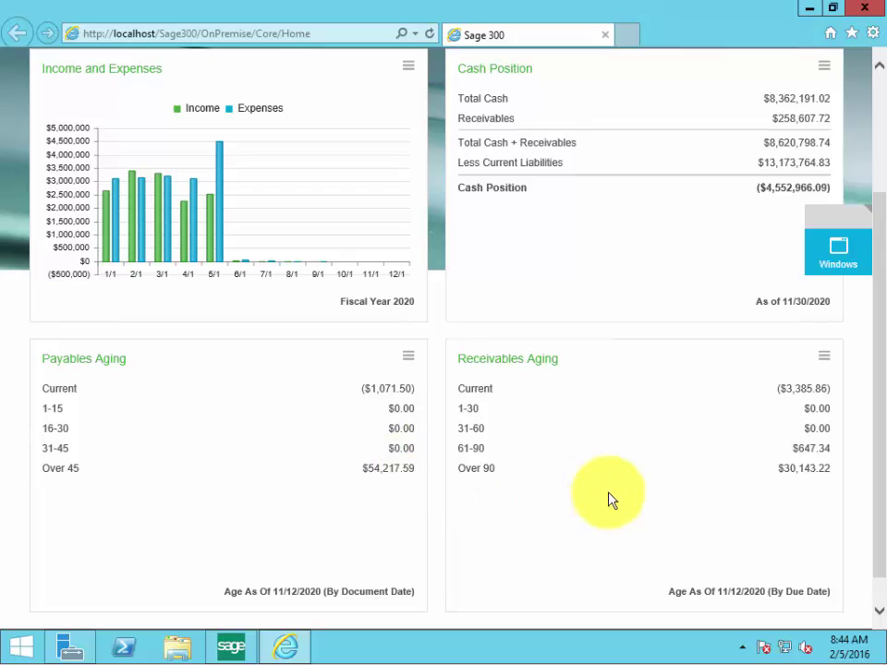
Step: View the settings options of the Receivables Aging widget and dismiss them
click(823, 358)
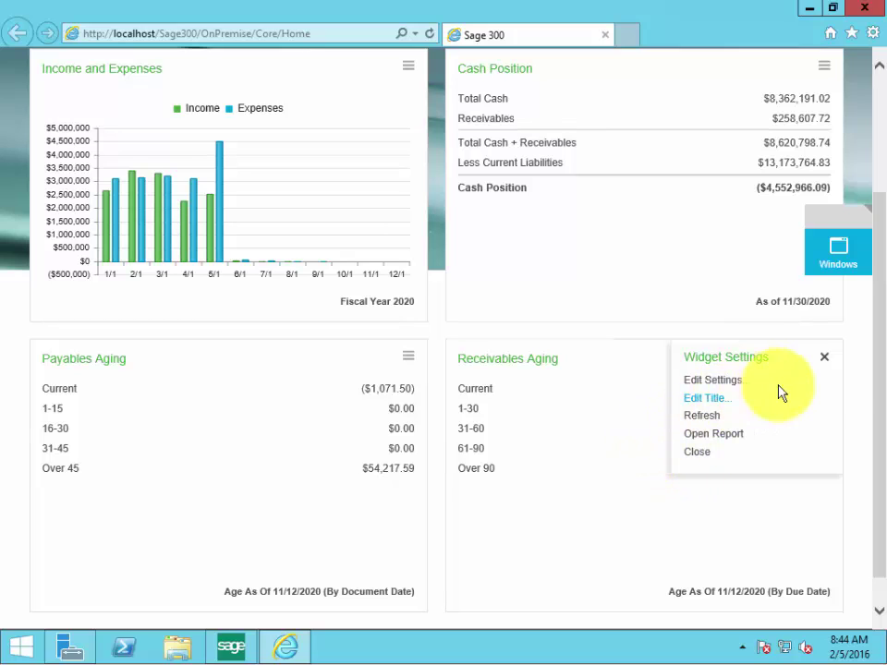
click(824, 360)
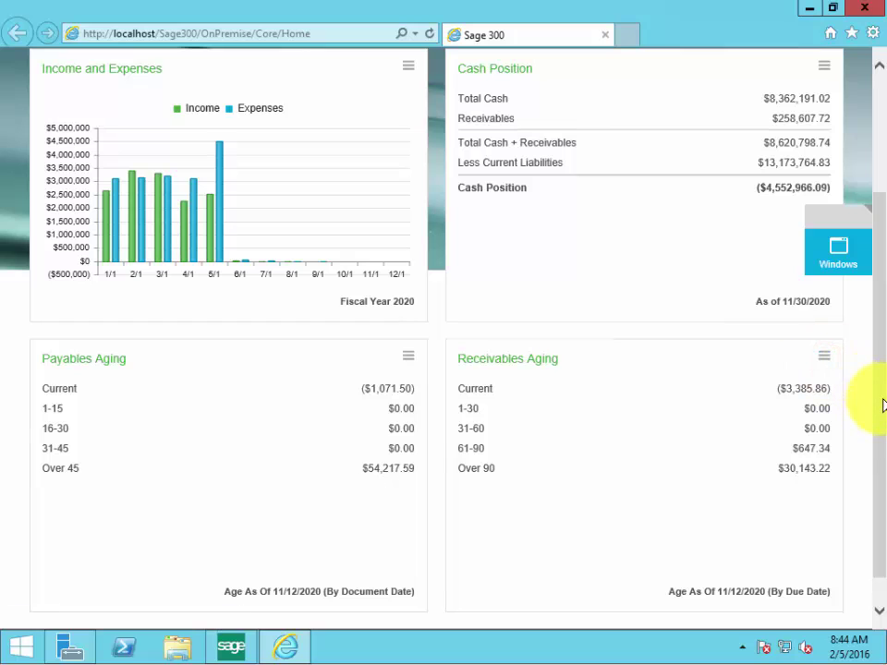
Step: Open the Customers screen of Accounts Receivable
scroll(877, 336, up, 3)
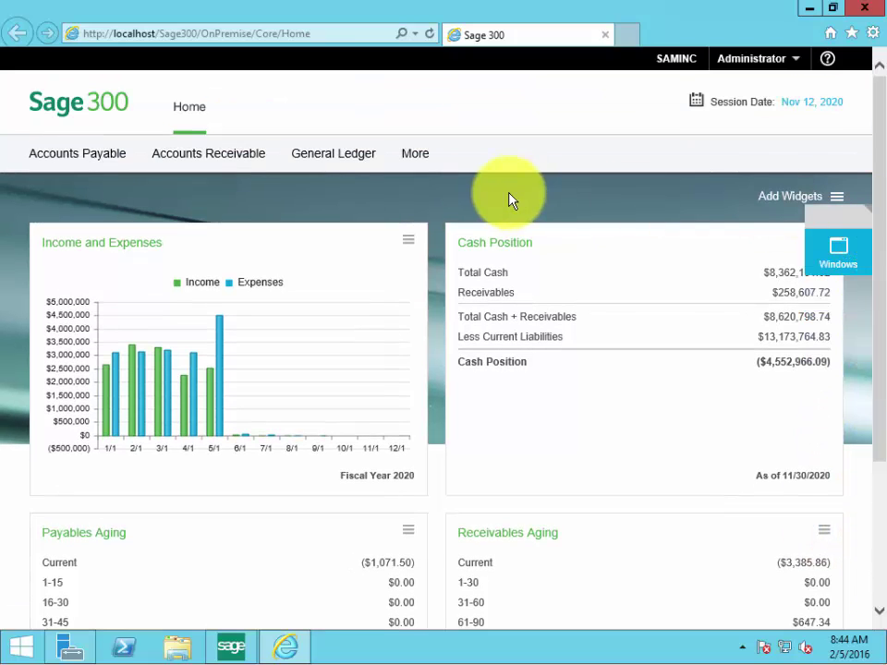
click(245, 149)
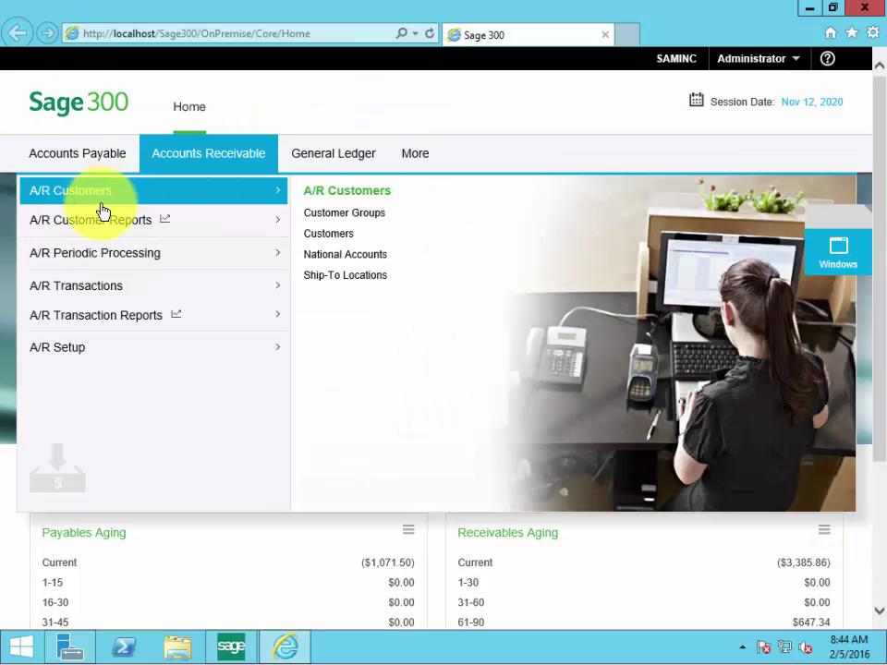
mouse_move(93, 228)
mouse_move(87, 198)
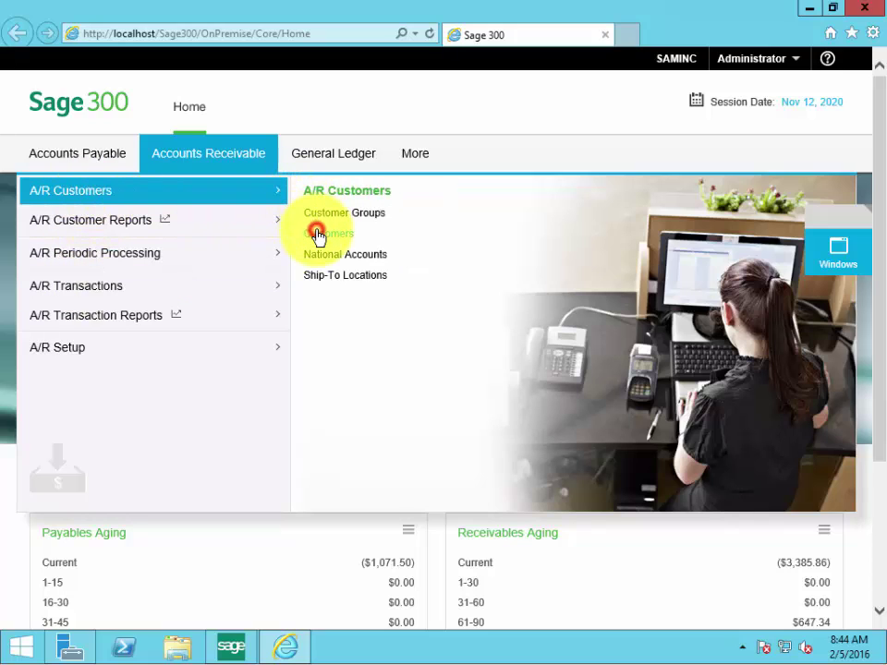
click(317, 234)
Step: Open the Vendors screen of Accounts Payable and view what General Ledger and More offer
click(85, 153)
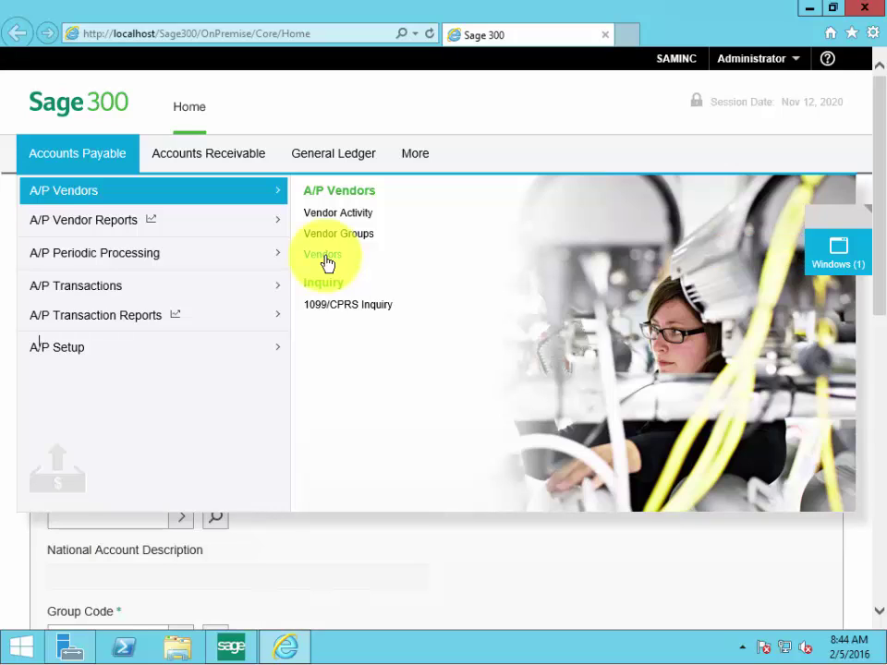
click(325, 262)
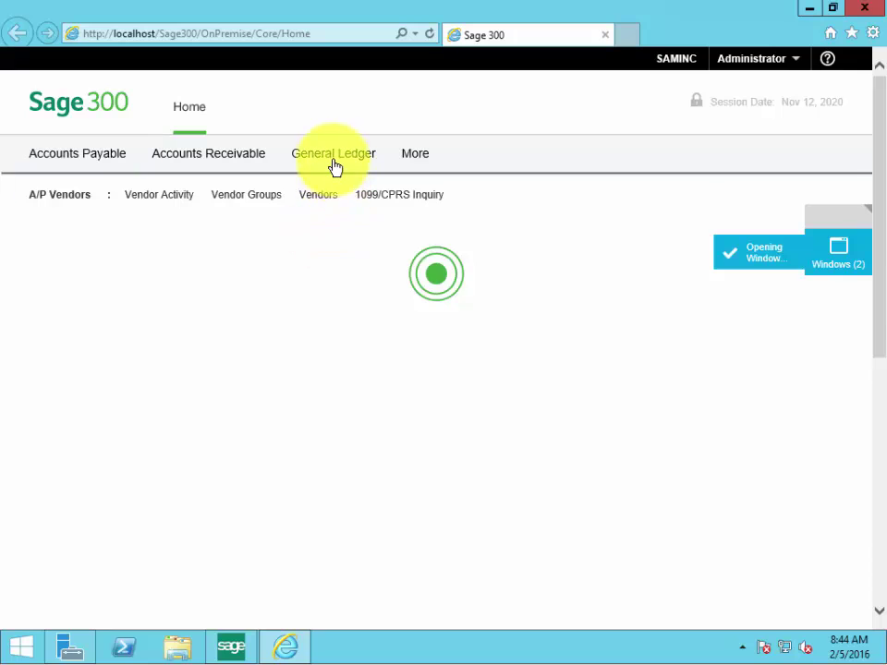
mouse_move(333, 166)
mouse_move(425, 161)
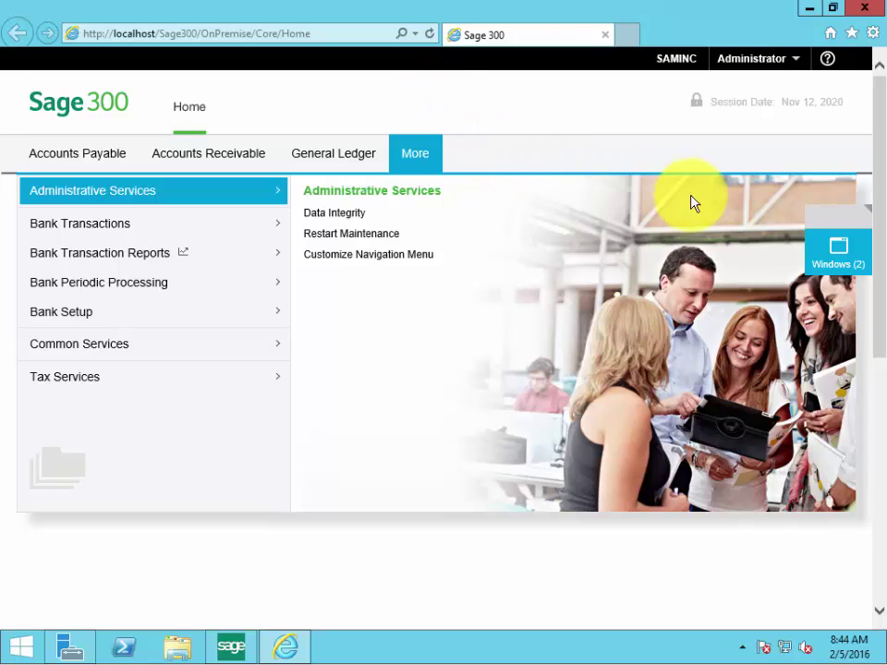
Step: Switch back to the open A/R Customers window and dismiss the list of open windows
click(834, 261)
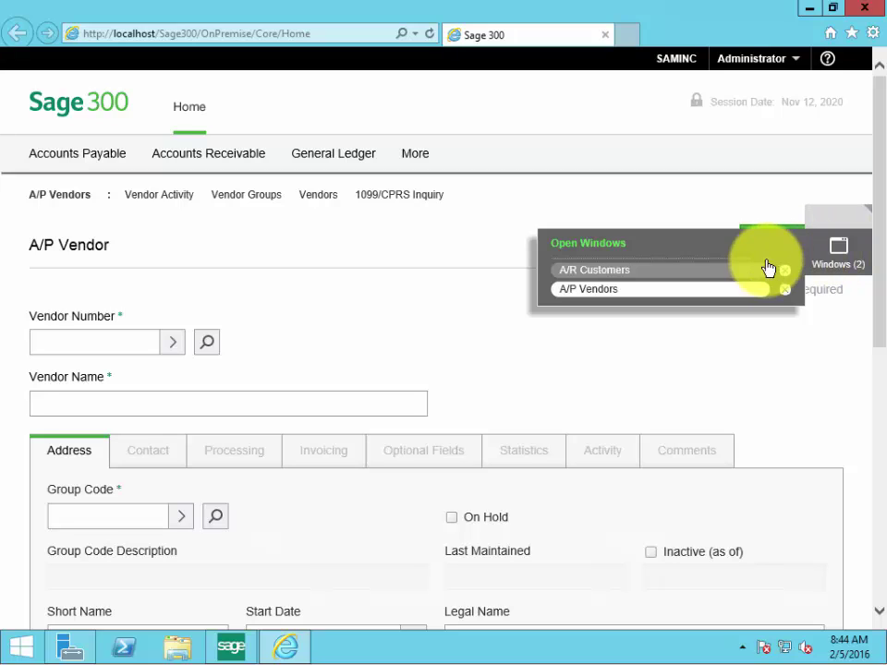
click(691, 274)
click(699, 363)
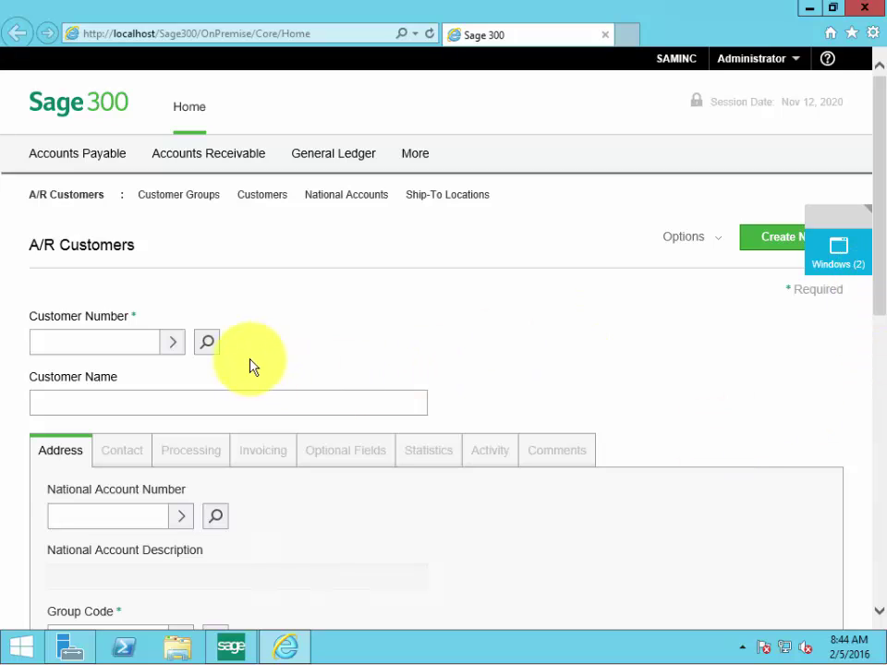
Step: Open the customer number finder and set its search field to Customer Name
click(208, 347)
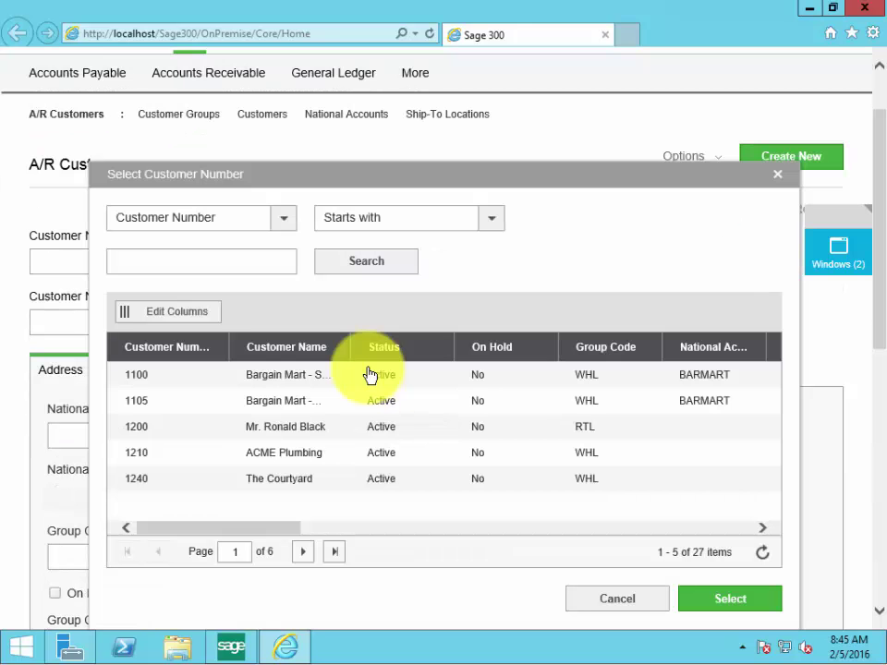
click(211, 261)
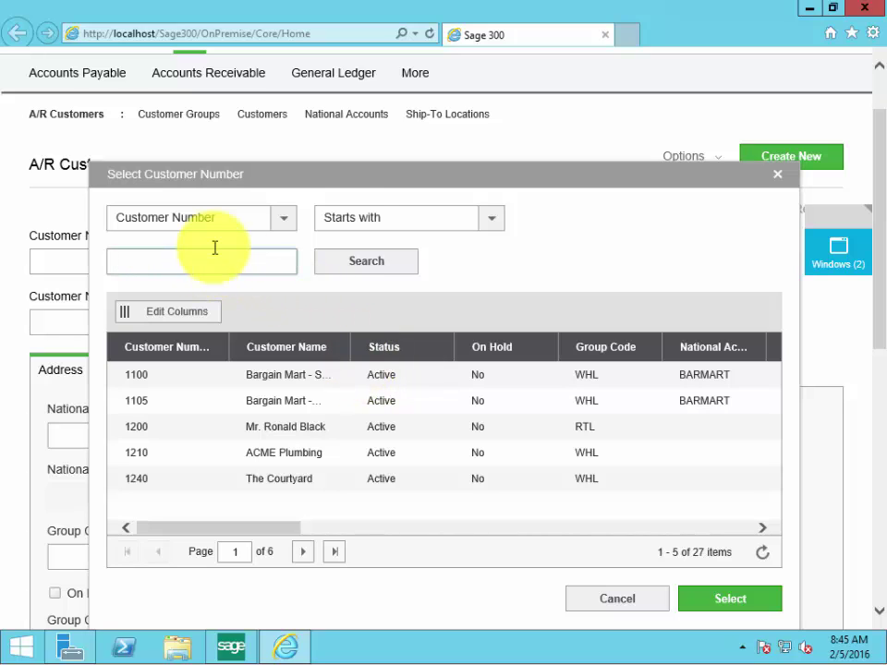
click(496, 221)
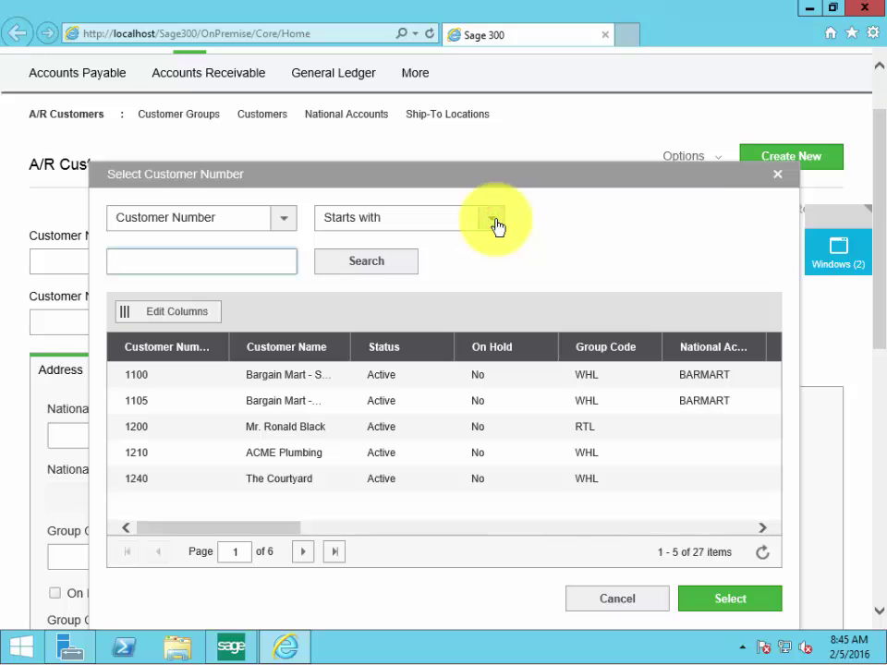
click(389, 272)
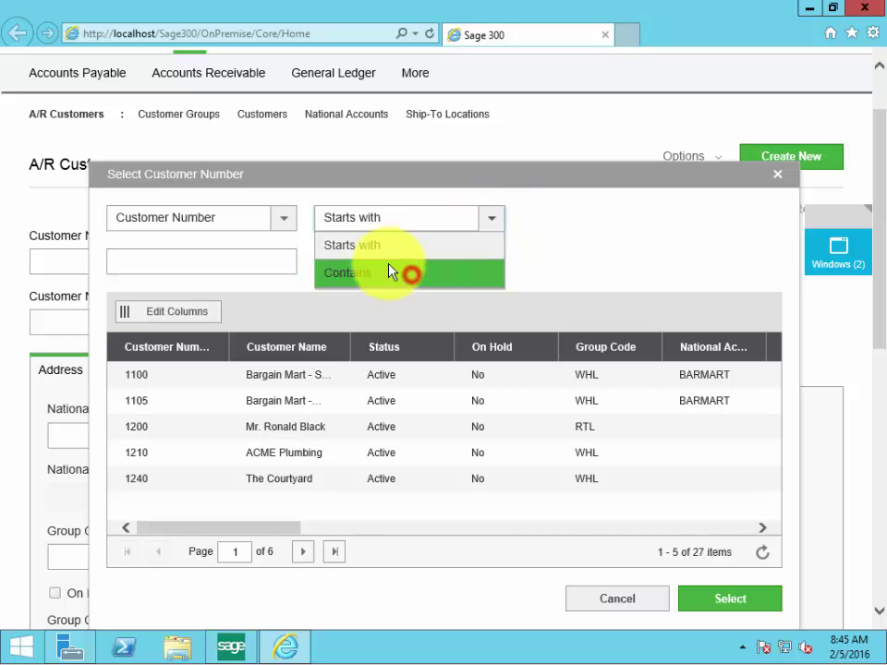
click(275, 220)
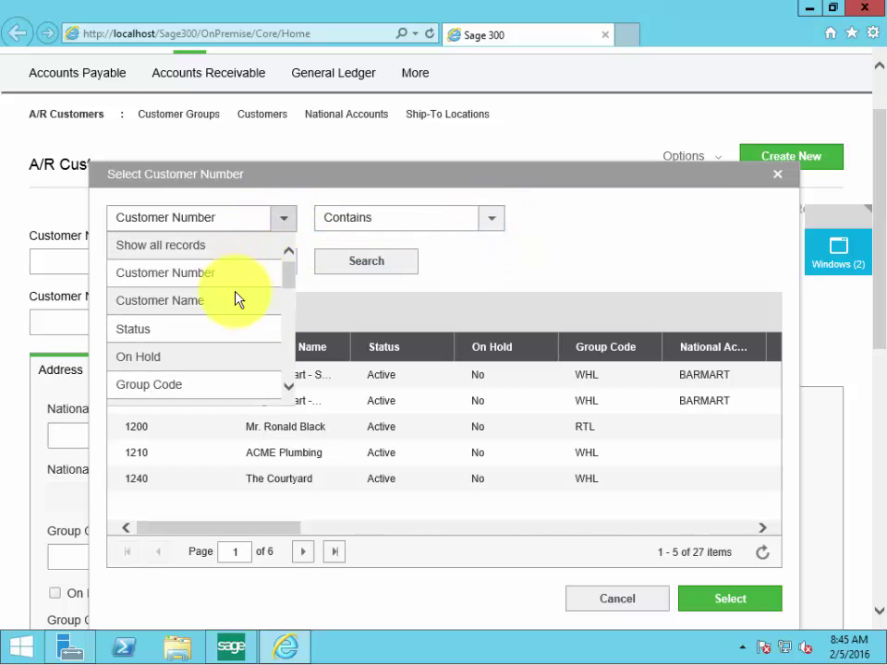
click(234, 309)
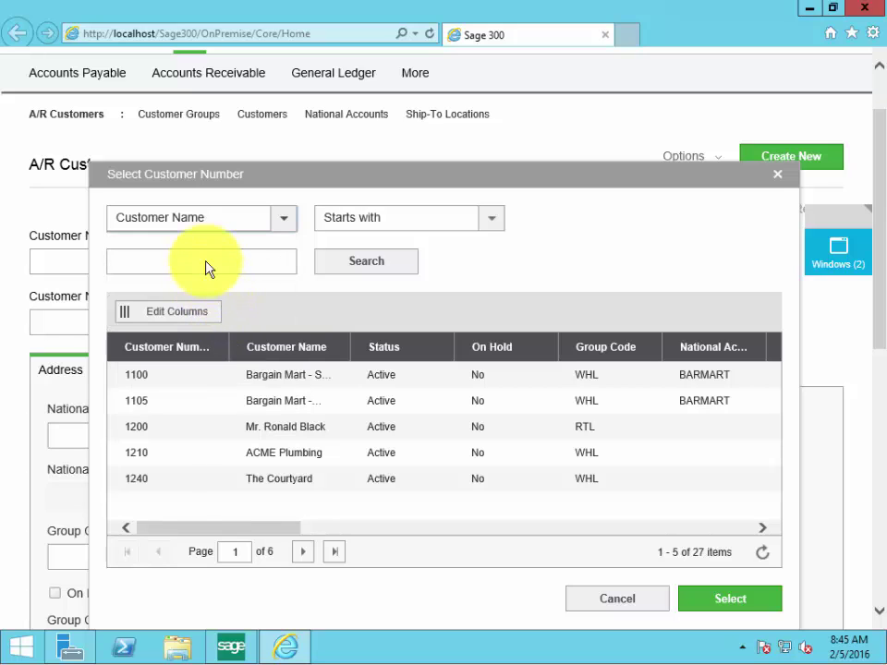
Step: Search the finder for customer names that contain the customer's surname, using the Contains condition
click(489, 219)
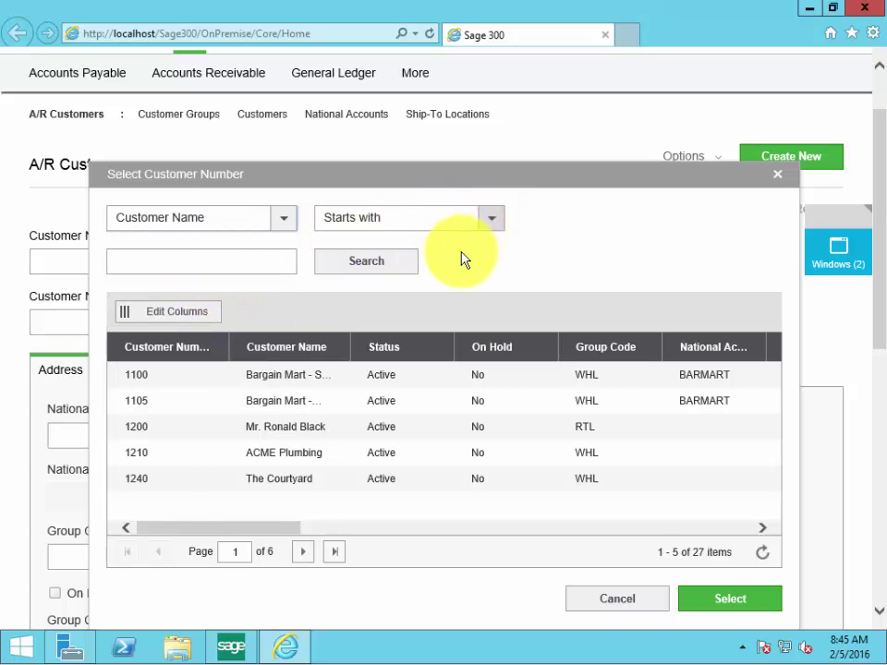
click(443, 275)
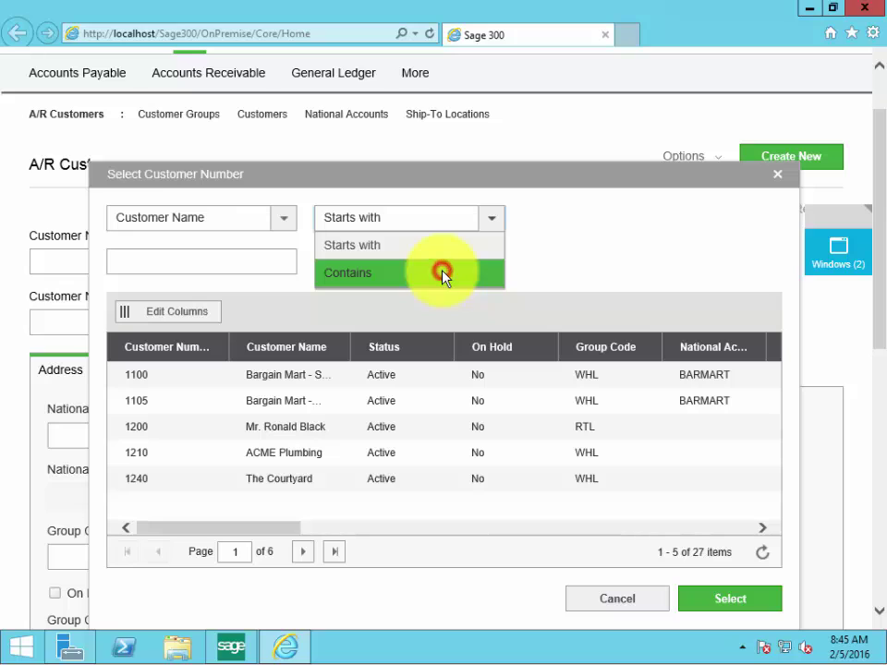
click(212, 263)
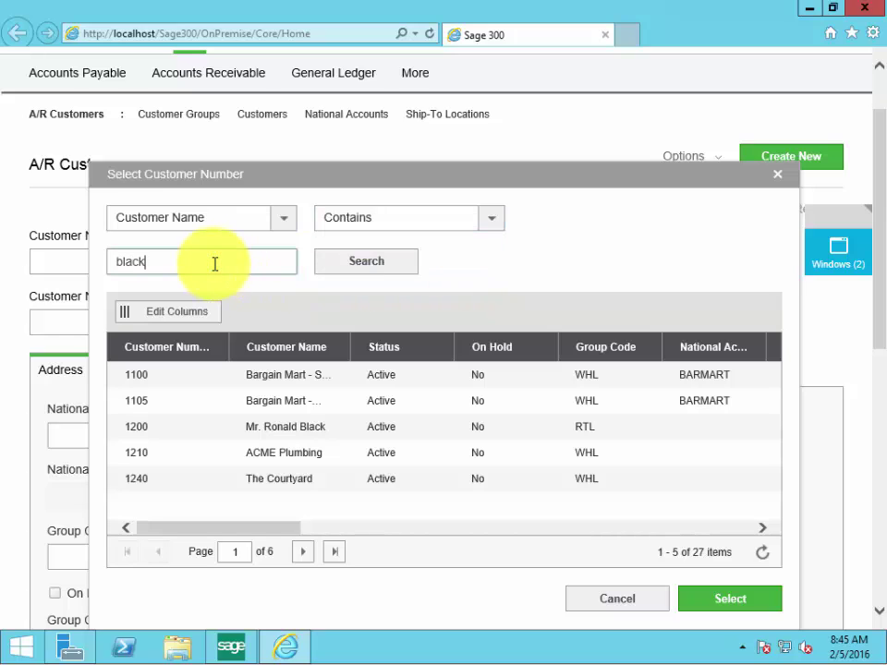
click(357, 266)
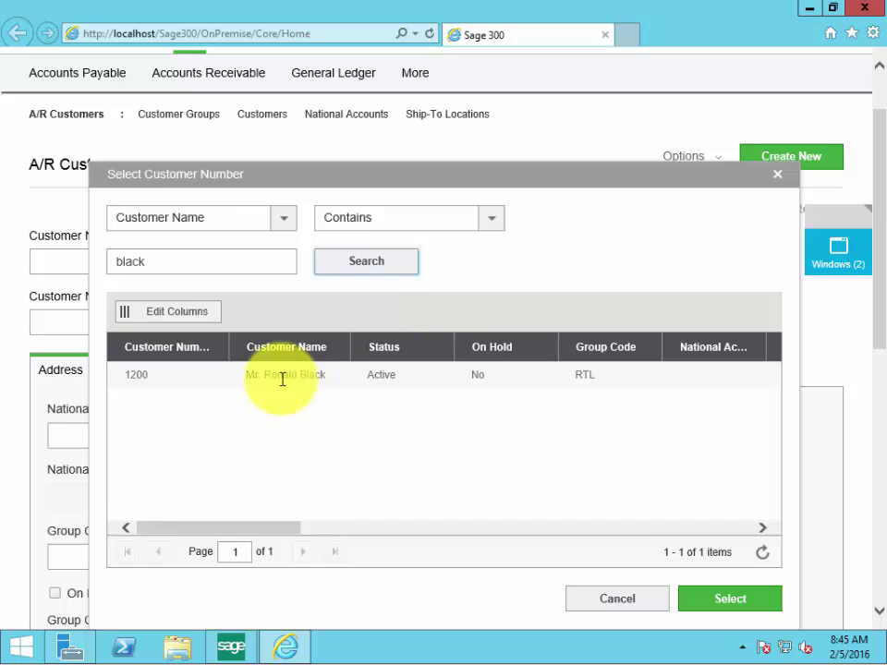
Step: View the columns available for the customer finder's results table, including the contact fields, and leave the column setup unchanged
click(159, 314)
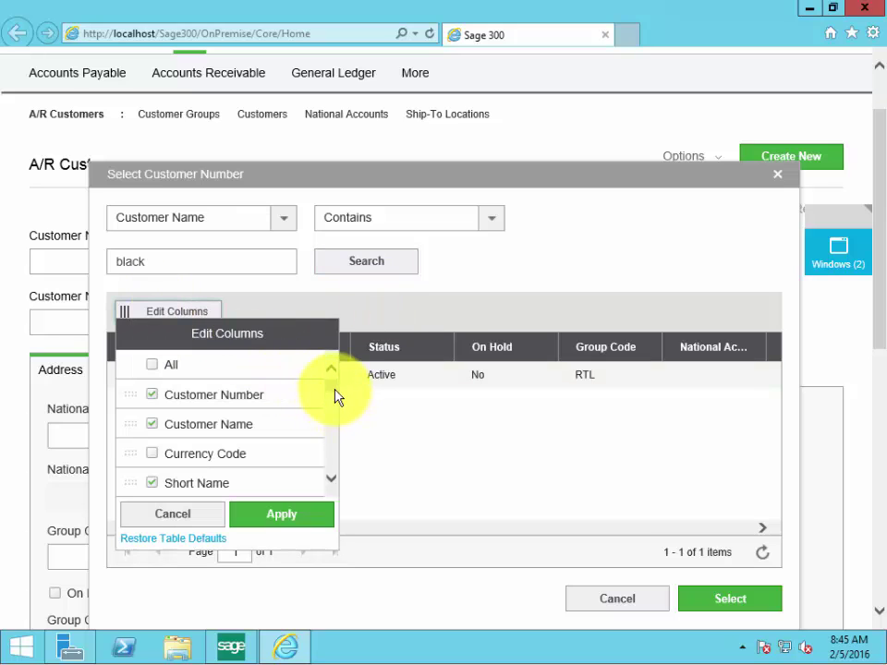
click(331, 393)
mouse_move(331, 393)
mouse_down()
mouse_move(352, 474)
mouse_move(338, 406)
mouse_up()
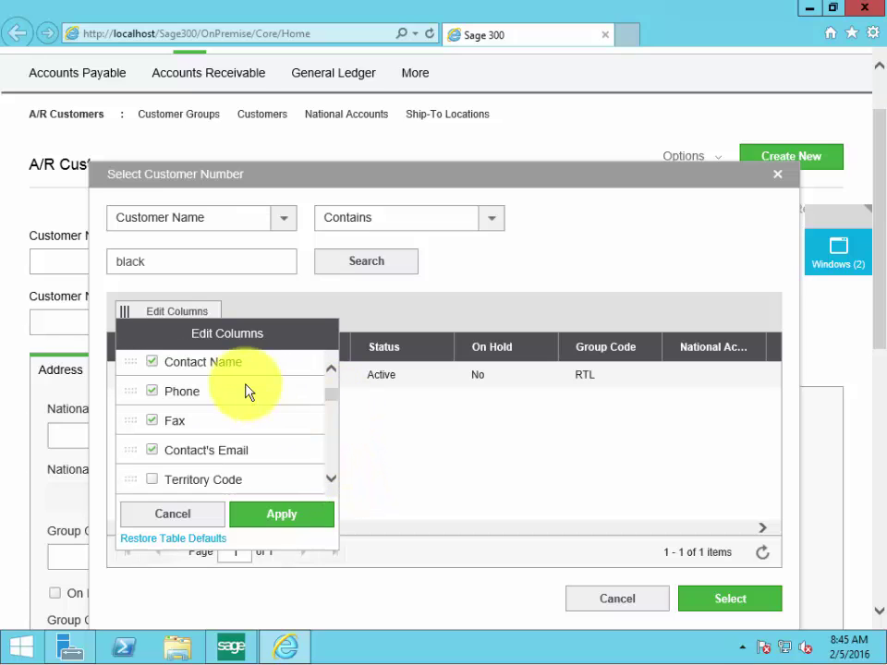
click(172, 514)
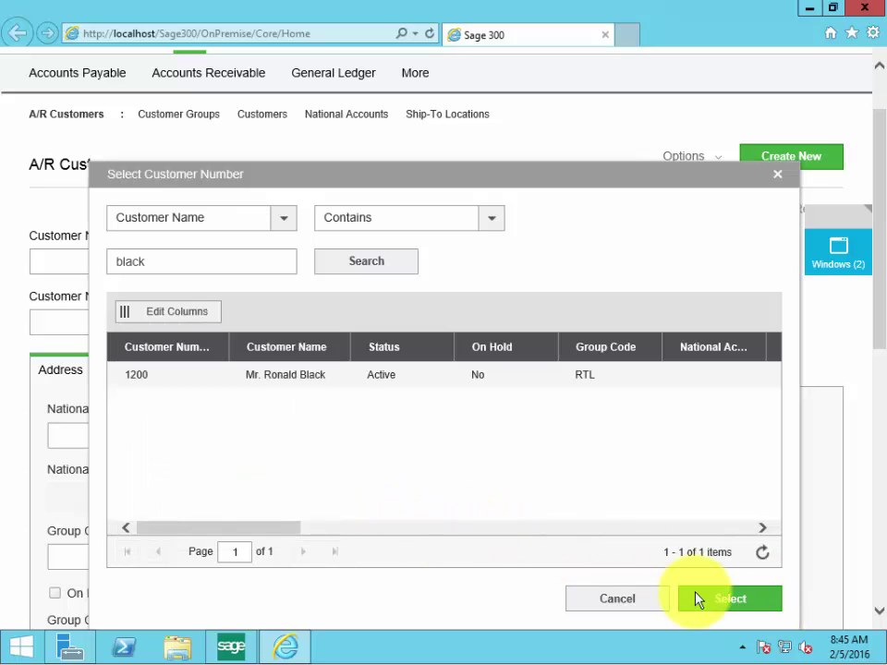
Step: Load the customer found by the surname search into the A/R Customers screen and view the address details
click(312, 372)
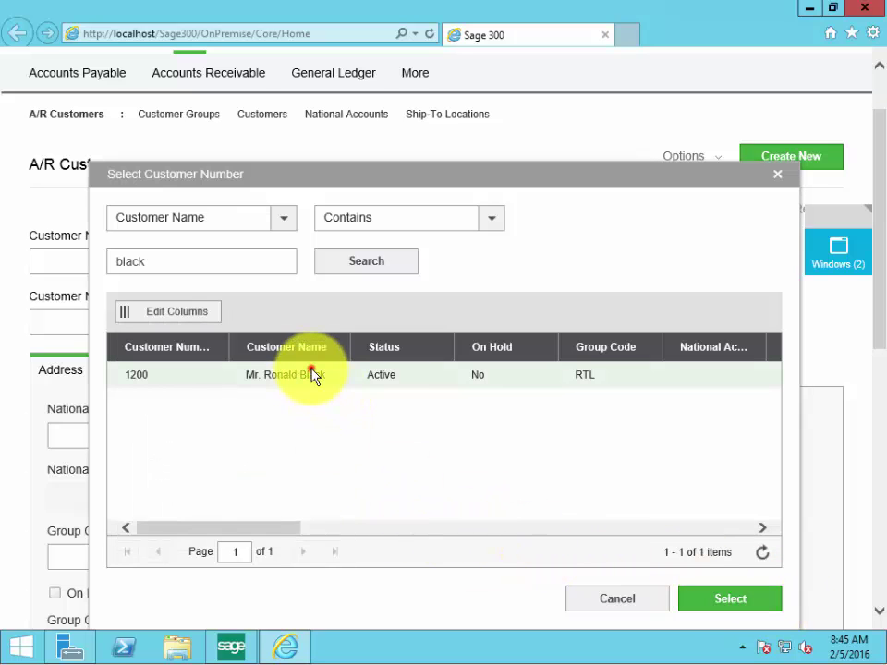
click(729, 606)
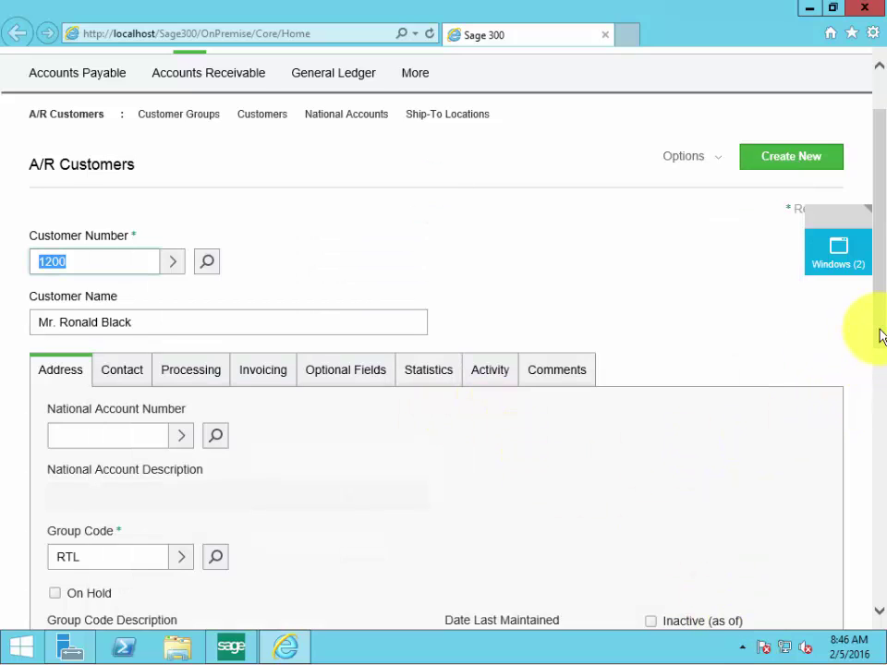
drag(879, 335, 873, 389)
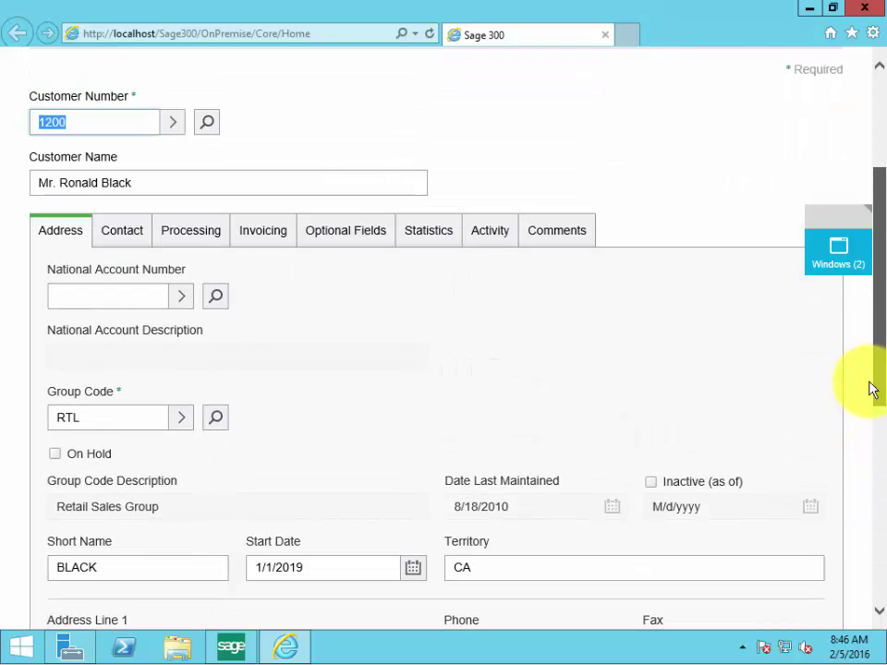
Step: Examine the customer's Contact, Processing and Invoicing details
click(109, 236)
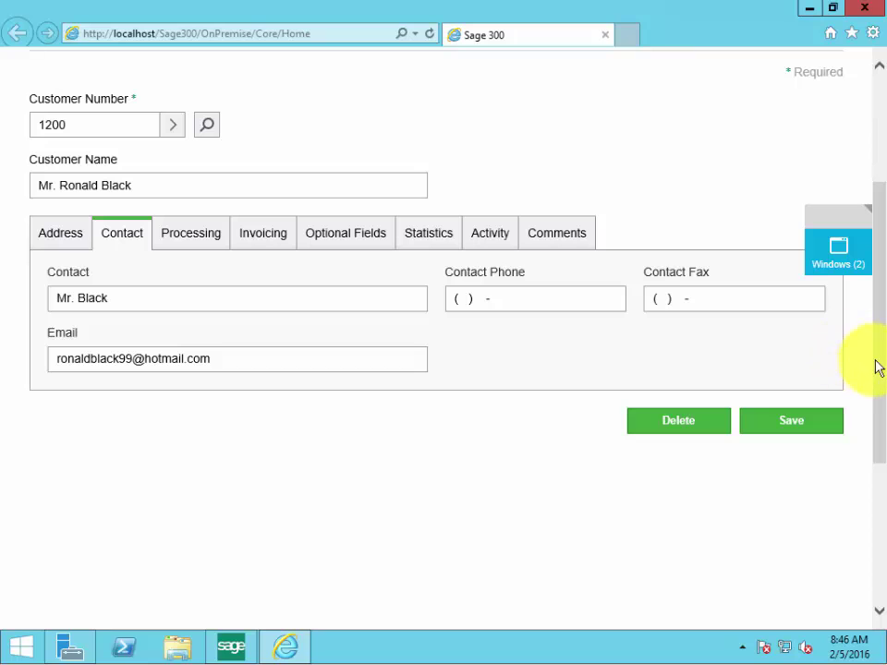
drag(878, 362, 879, 336)
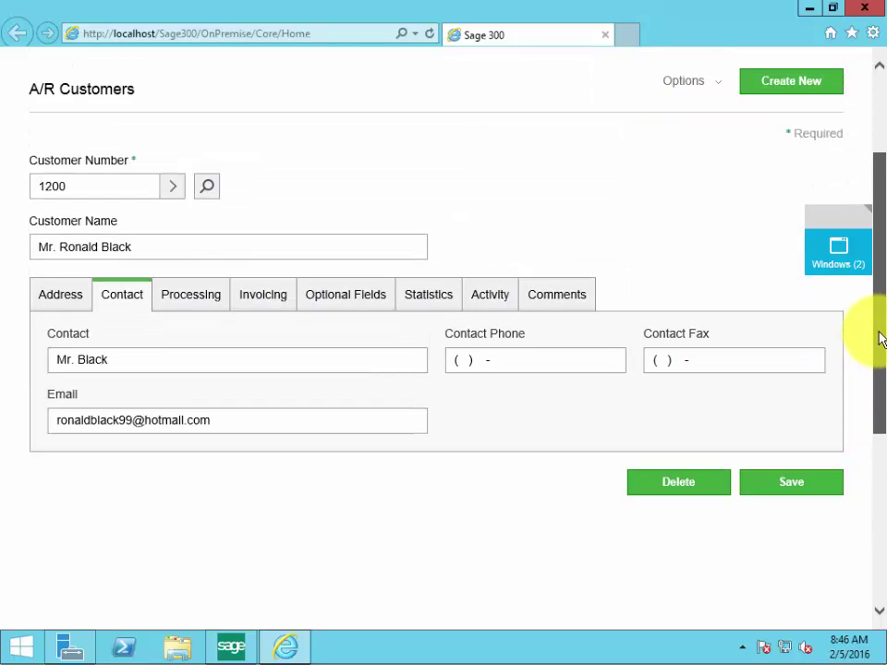
click(177, 299)
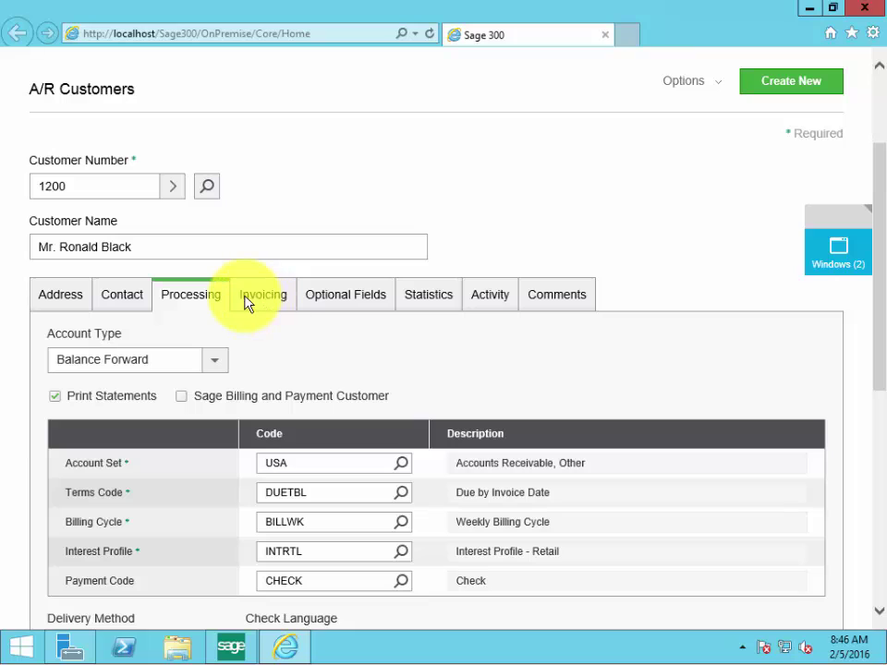
click(877, 381)
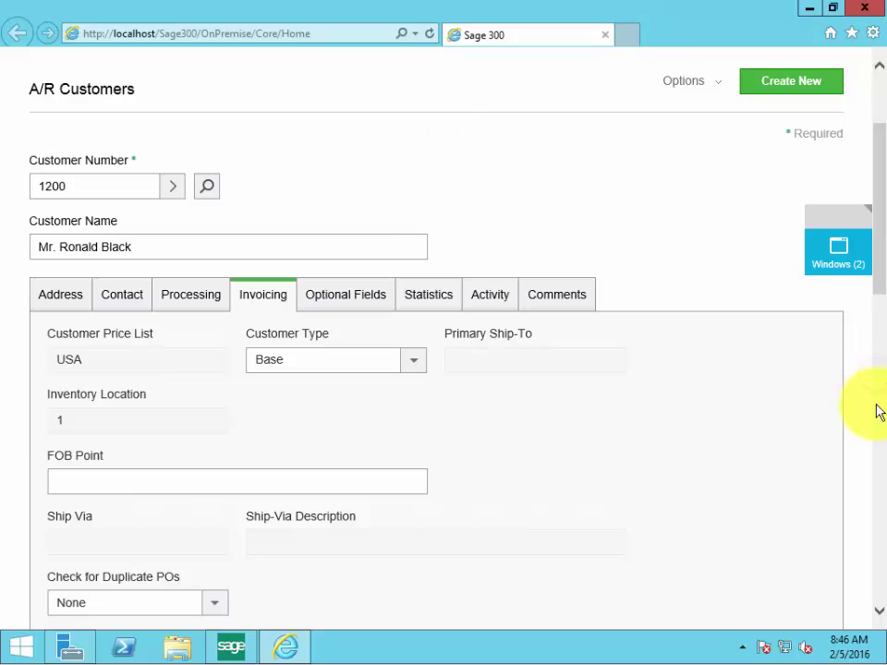
click(882, 172)
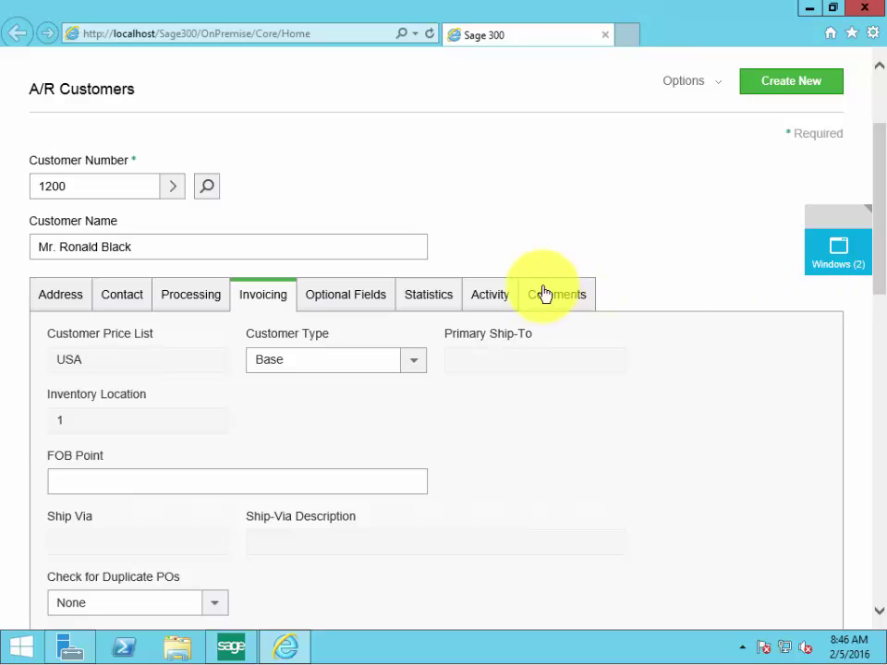
Step: Switch to the open A/P Vendors window and load the COASTAL vendor through the vendor number finder
click(841, 254)
click(691, 292)
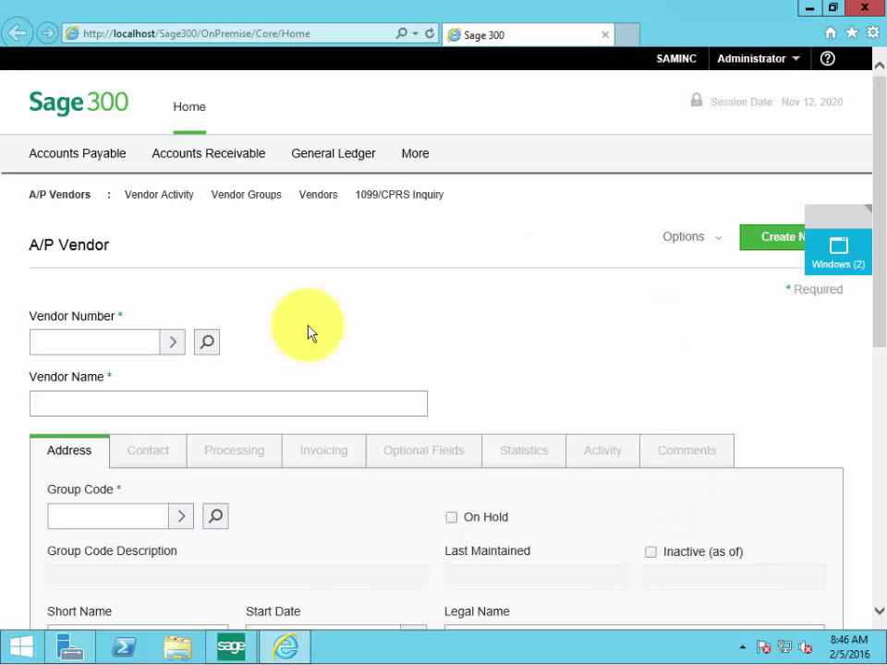
click(207, 341)
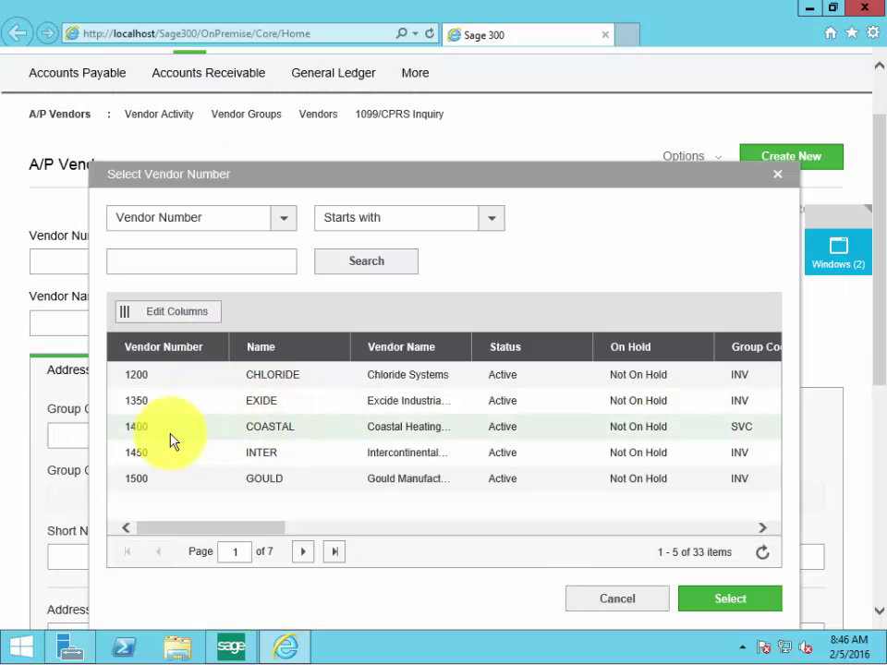
click(164, 437)
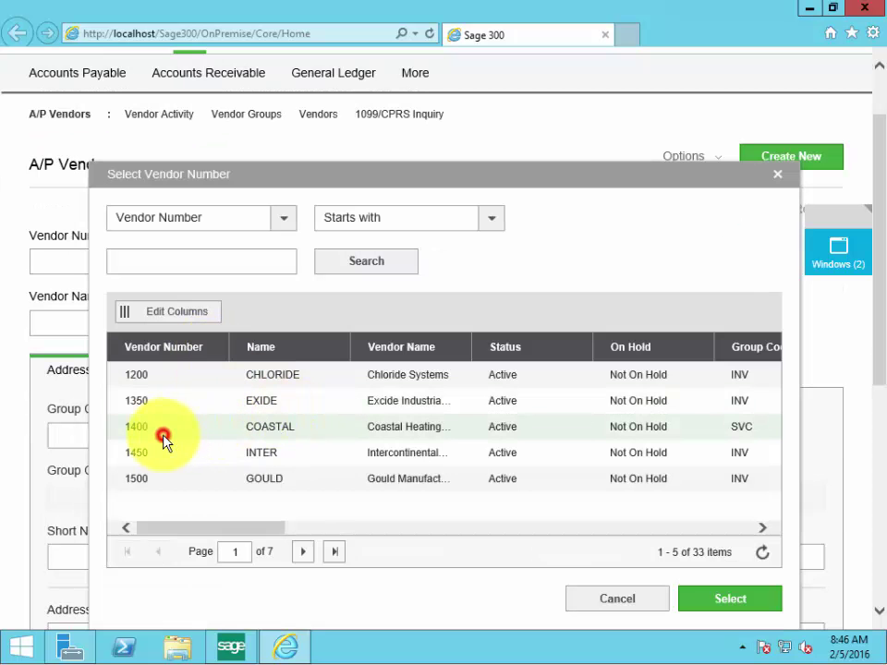
click(736, 600)
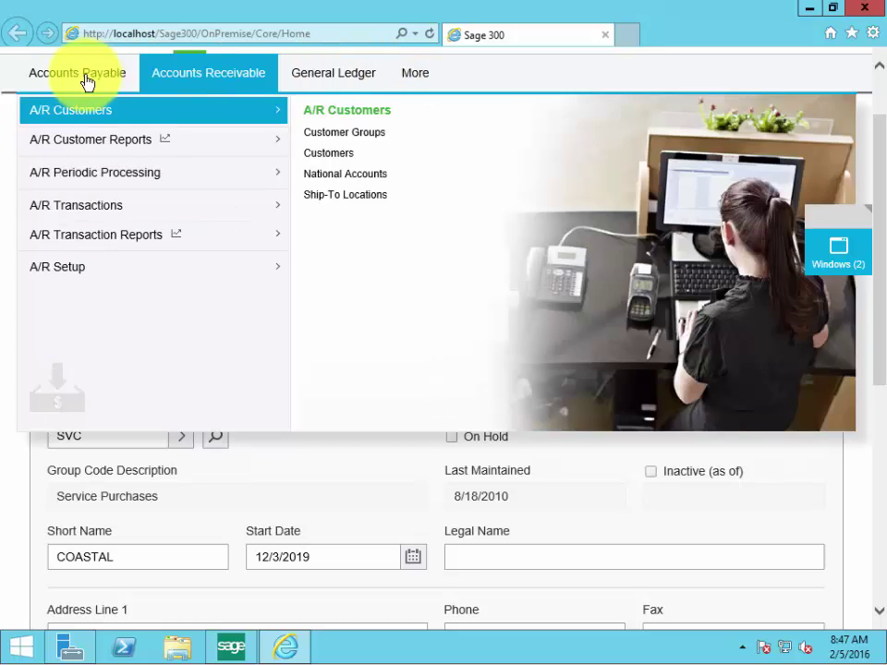
Step: View the categories and screens offered under Accounts Payable, Accounts Receivable and General Ledger
mouse_move(76, 78)
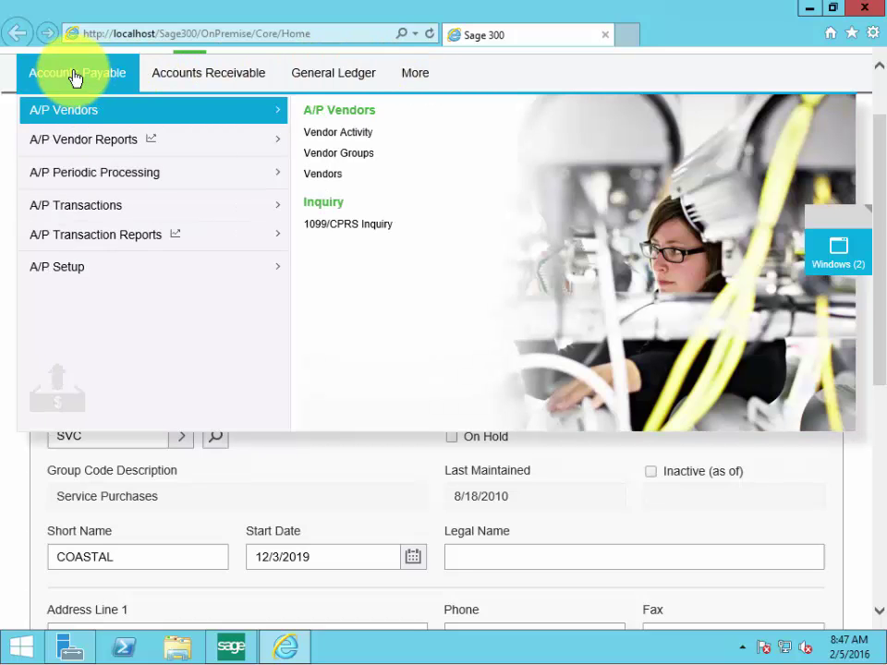
mouse_move(198, 88)
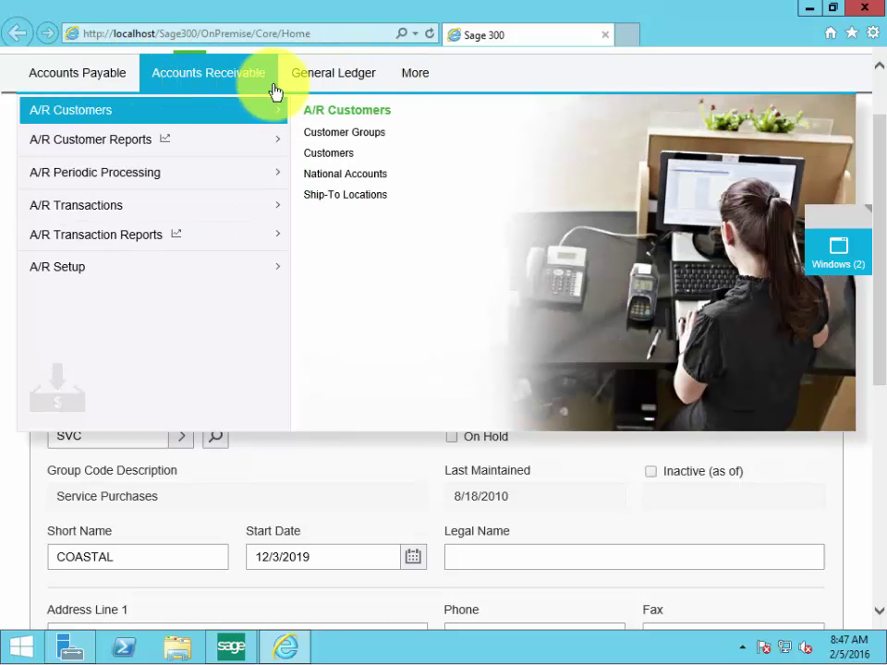
mouse_move(333, 80)
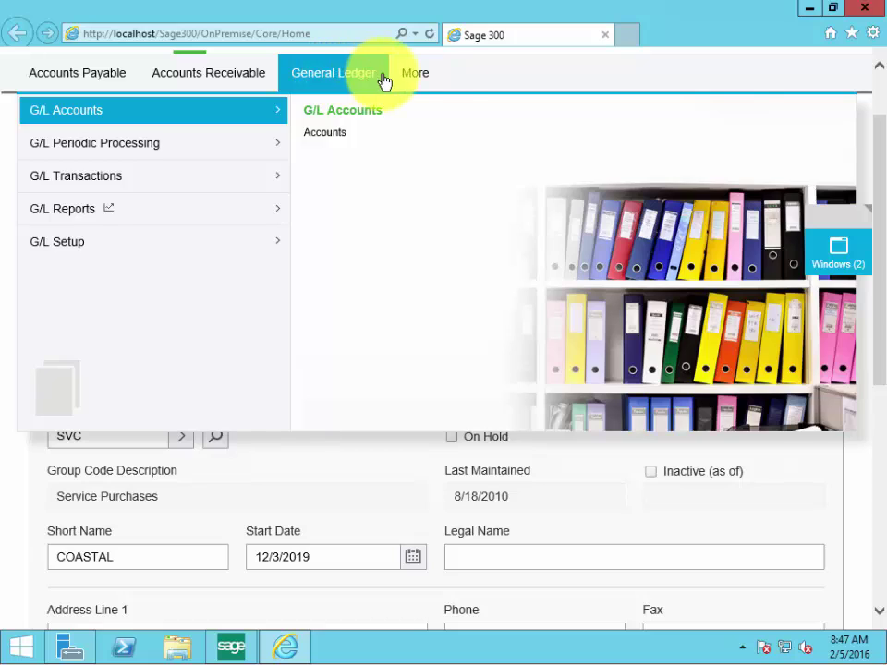
Step: Look through the categories under More and open Customize Navigation Menu from Administrative Services
mouse_move(411, 84)
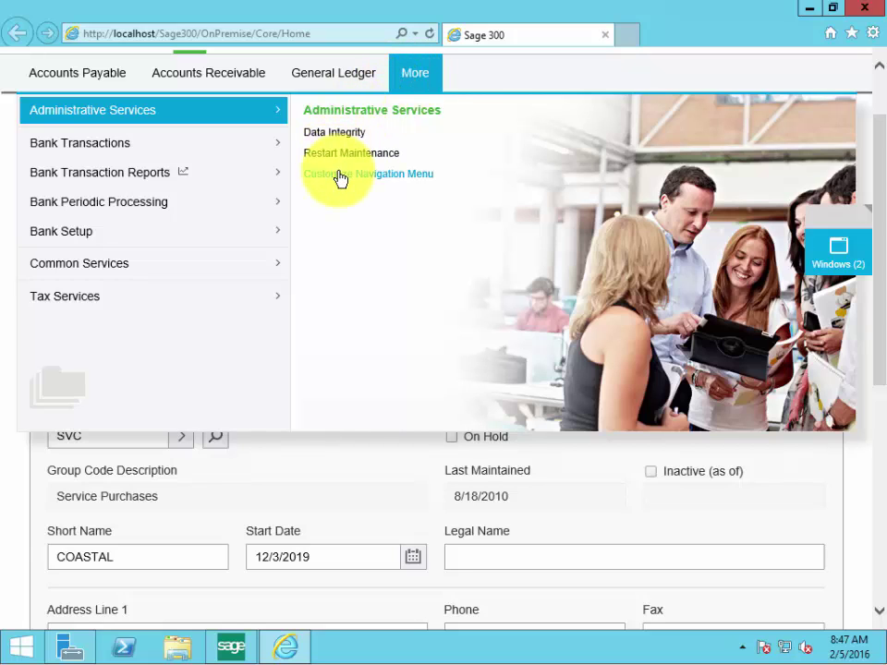
mouse_move(171, 171)
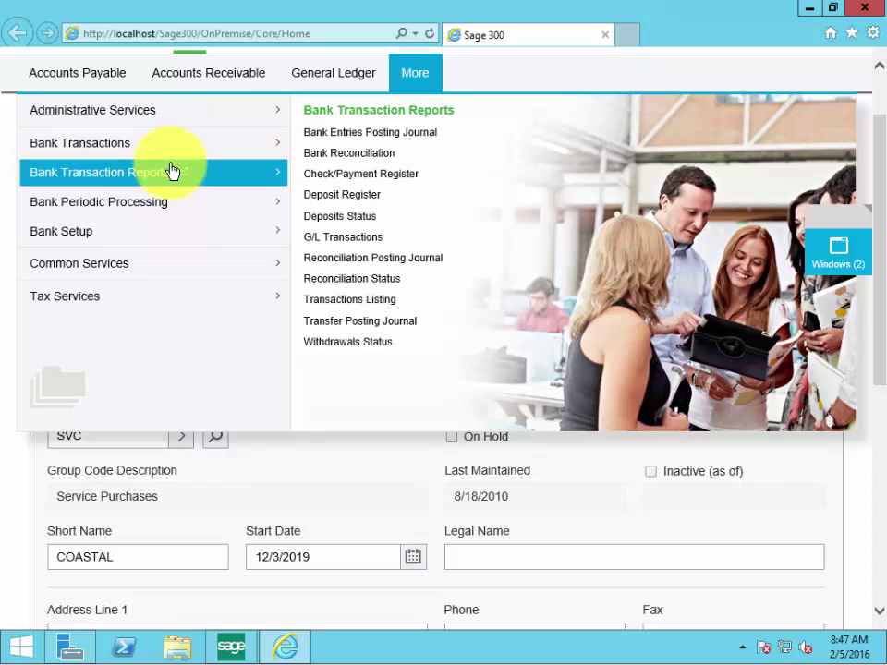
mouse_move(161, 309)
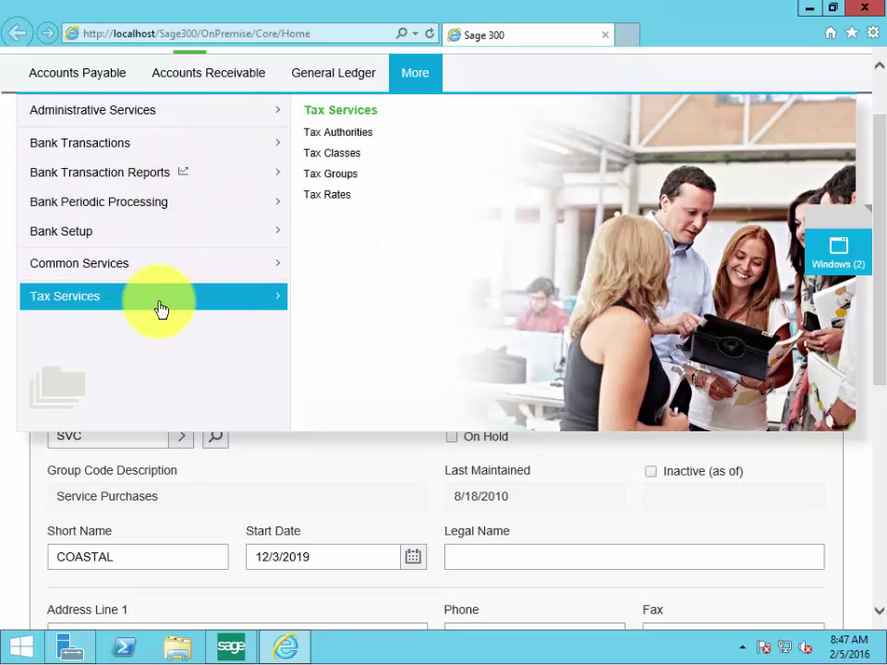
mouse_move(162, 123)
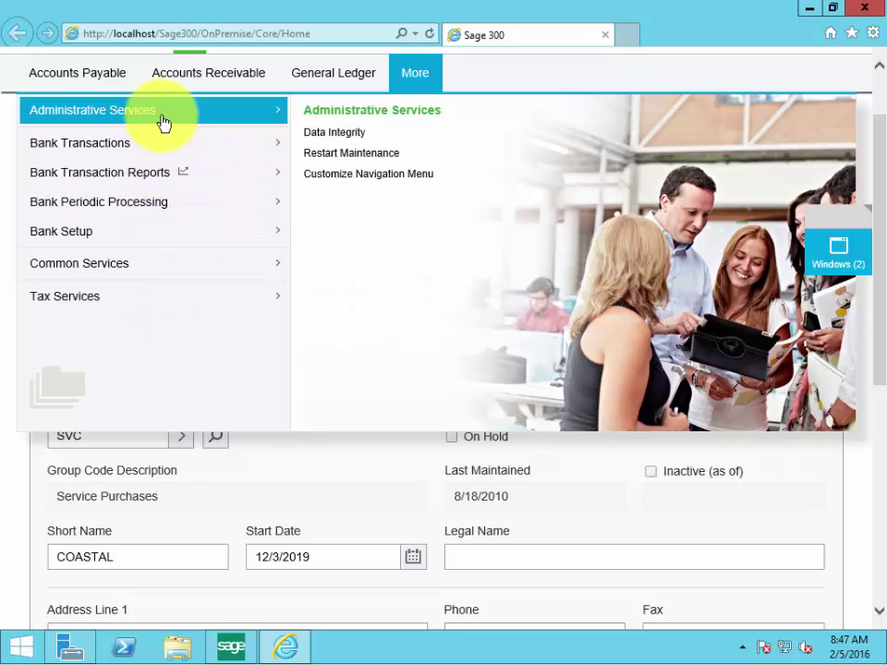
click(328, 177)
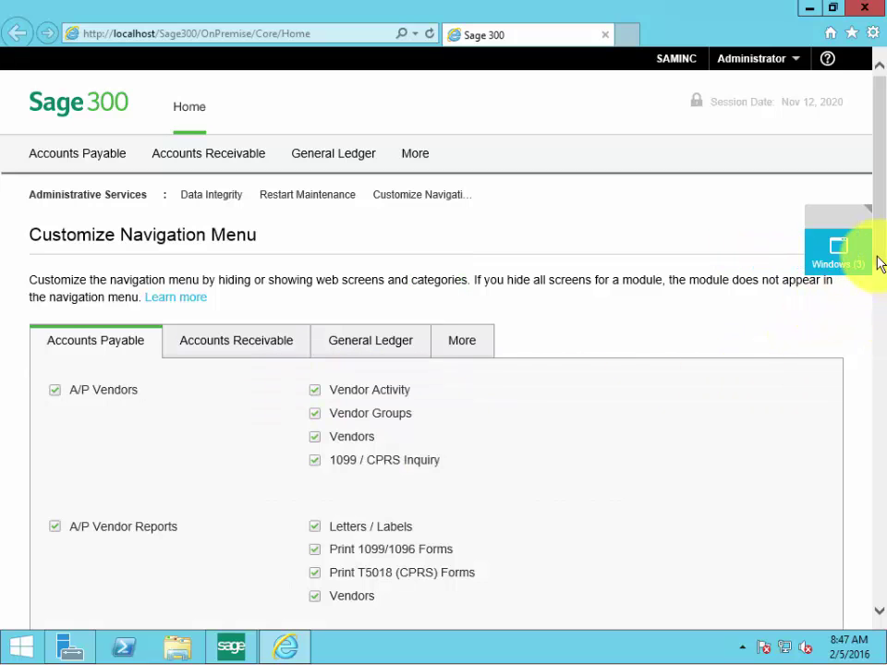
Step: Examine which Accounts Payable screens can be shown or hidden and compare them with the A/P Vendor Reports in the navigation
drag(875, 252, 877, 331)
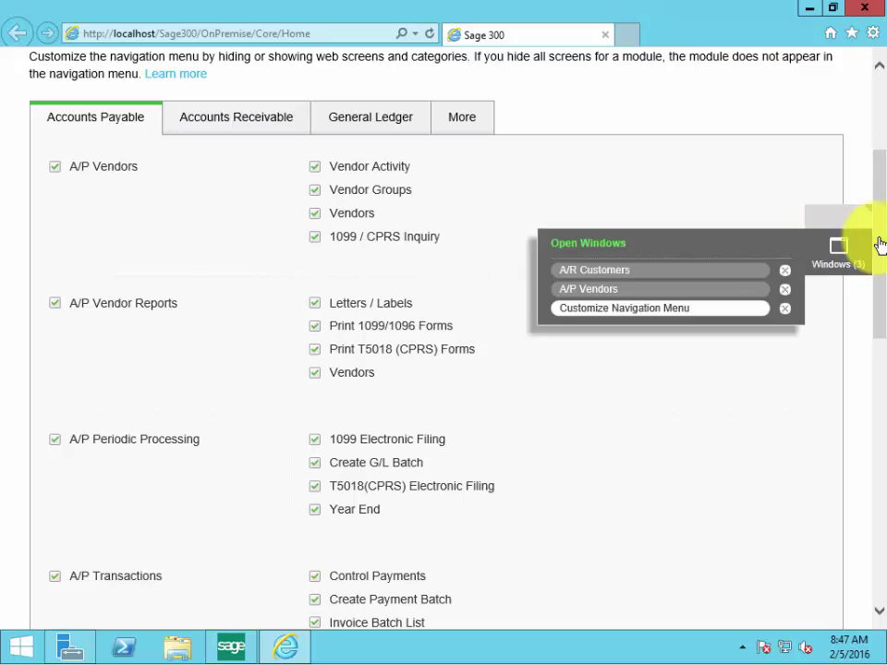
drag(878, 241, 862, 170)
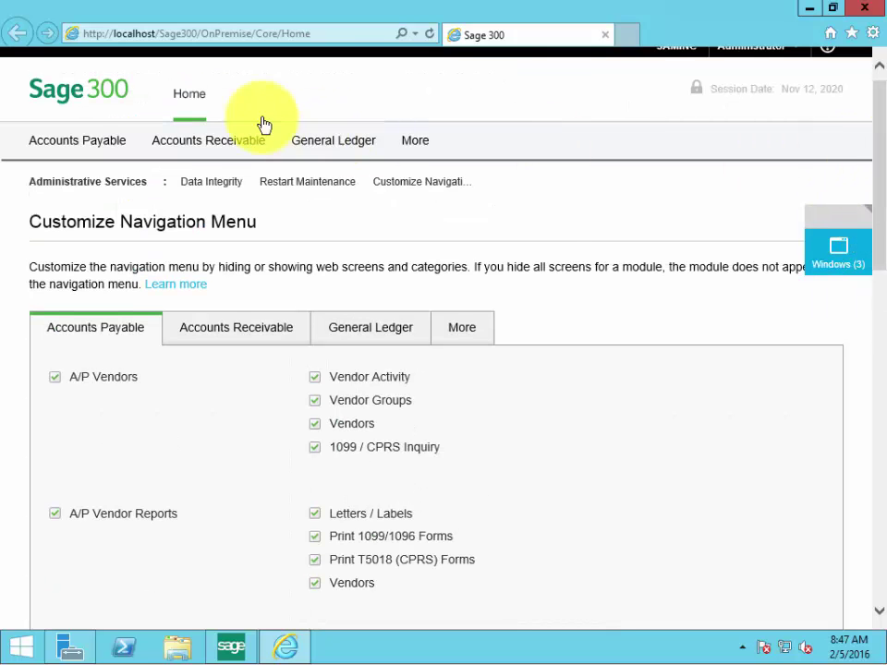
mouse_move(54, 149)
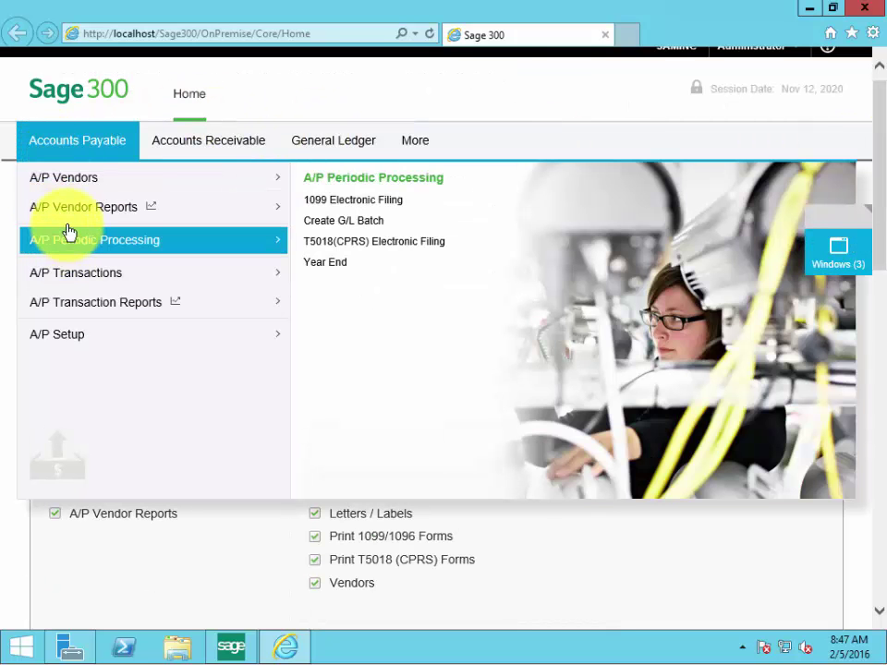
mouse_move(76, 218)
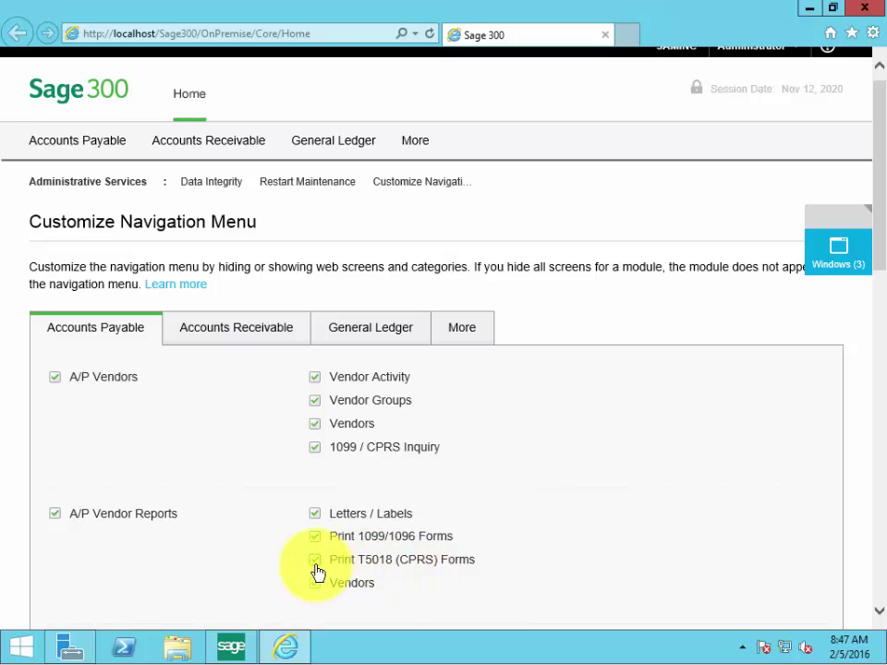
Step: Hide Print T5018 (CPRS) Forms under A/P Vendor Reports, save the change, and check the Accounts Payable navigation
click(316, 564)
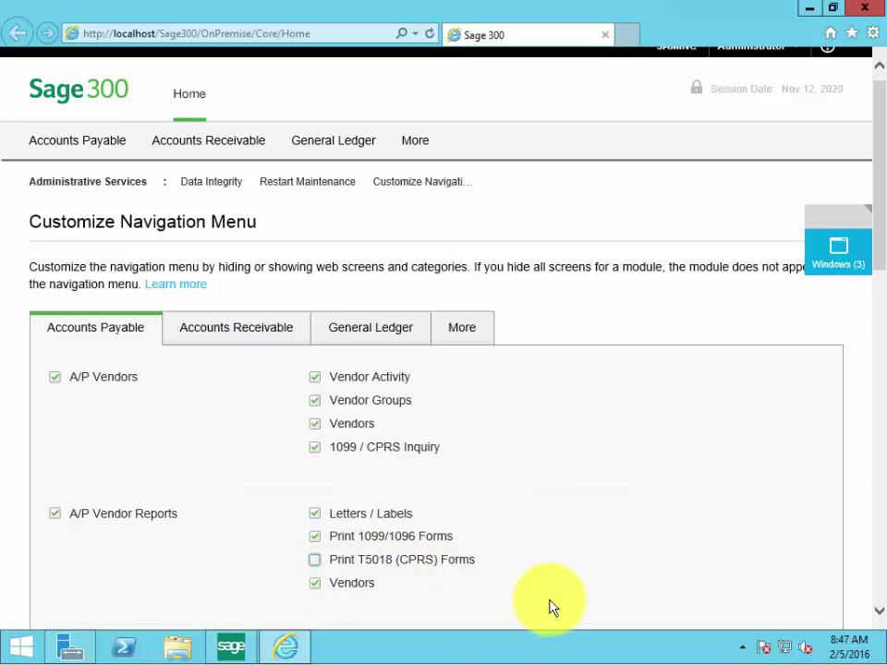
click(879, 476)
click(879, 476)
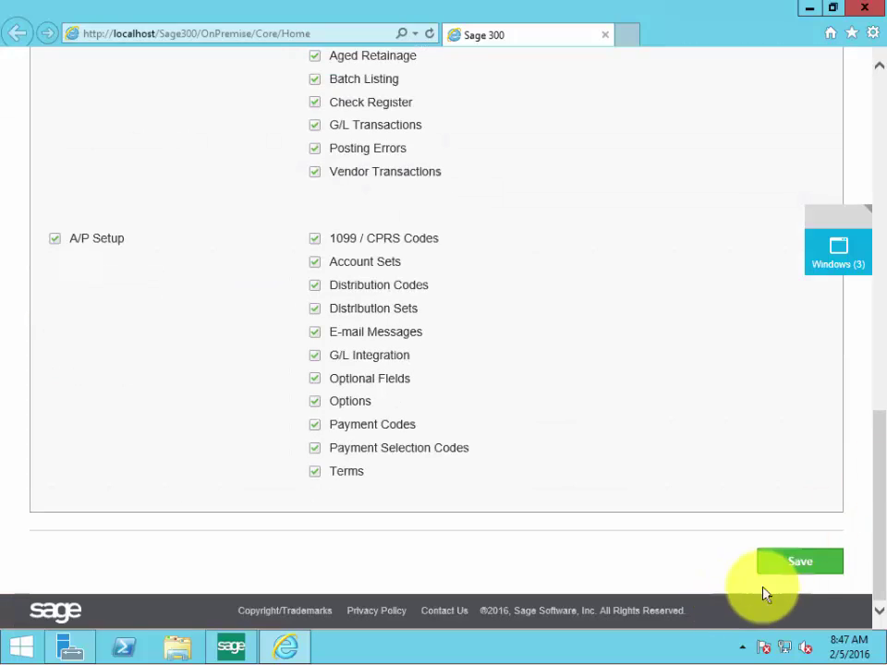
click(803, 564)
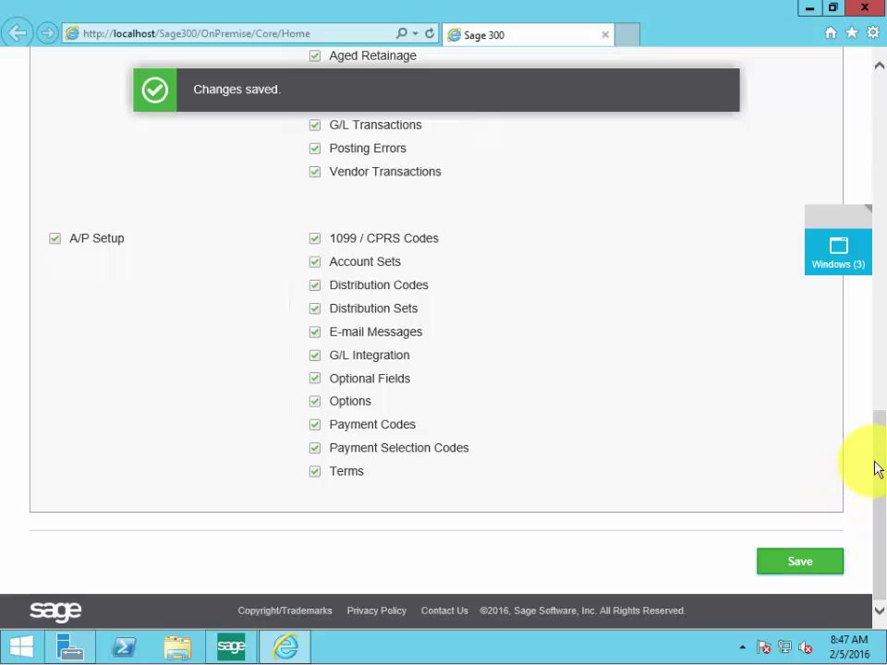
drag(877, 469, 876, 92)
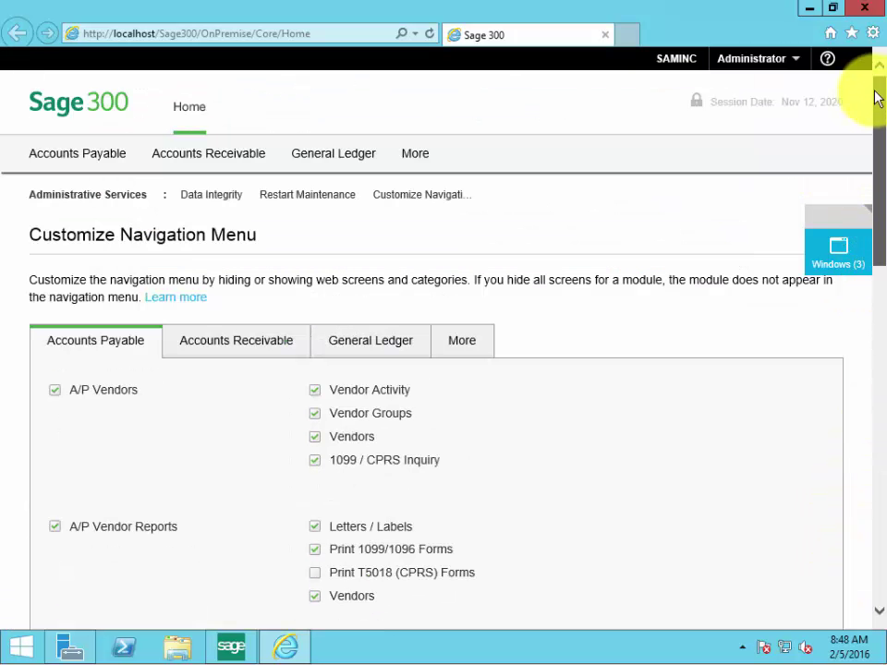
click(85, 156)
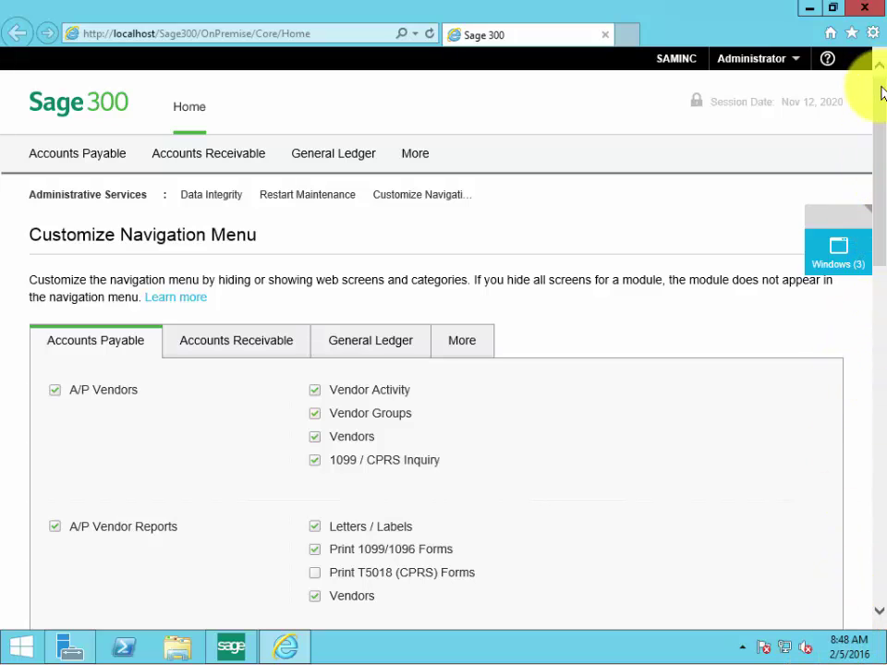
Step: Close the browser, confirming to leave the page, and reopen the Sage 300 web sign-in page
click(859, 9)
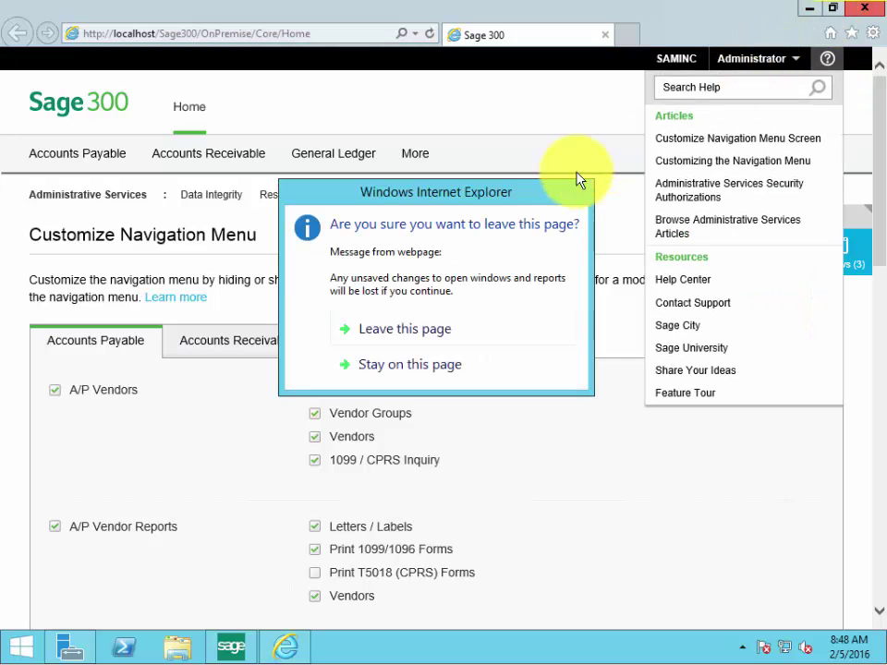
click(418, 336)
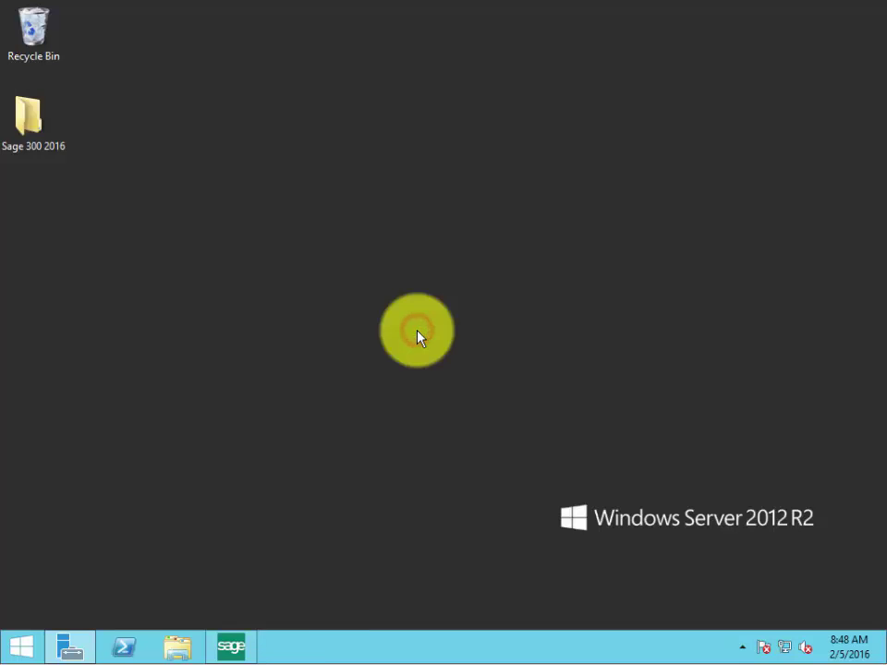
click(31, 654)
click(554, 444)
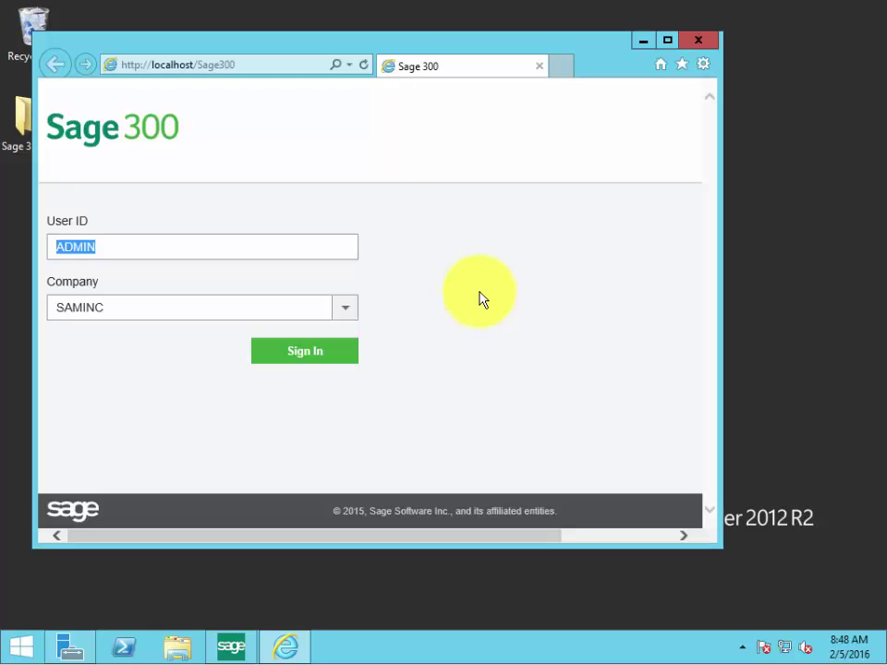
Step: Sign in to the SAMINC company and maximize the browser window to view the home page widgets
click(311, 351)
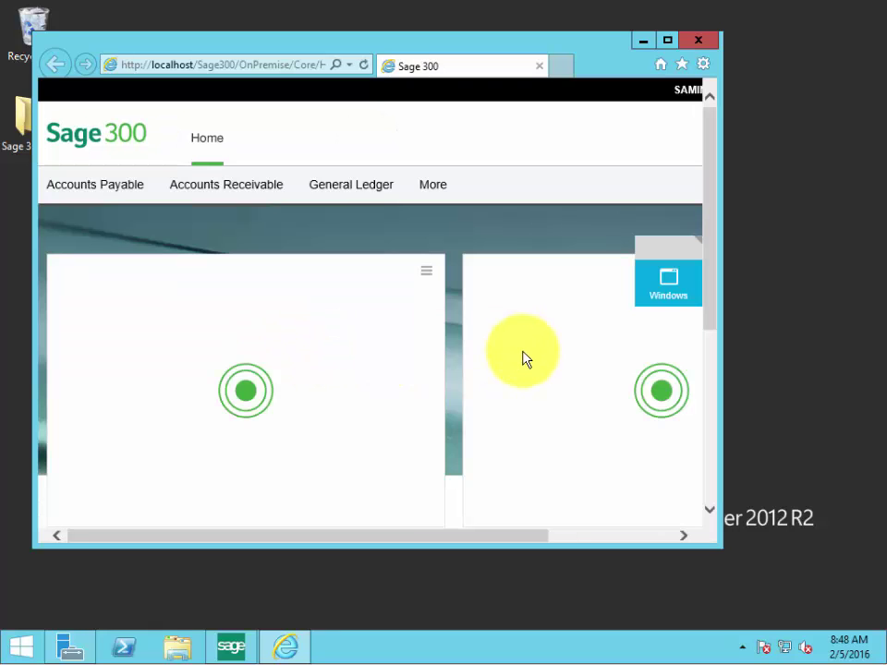
click(667, 41)
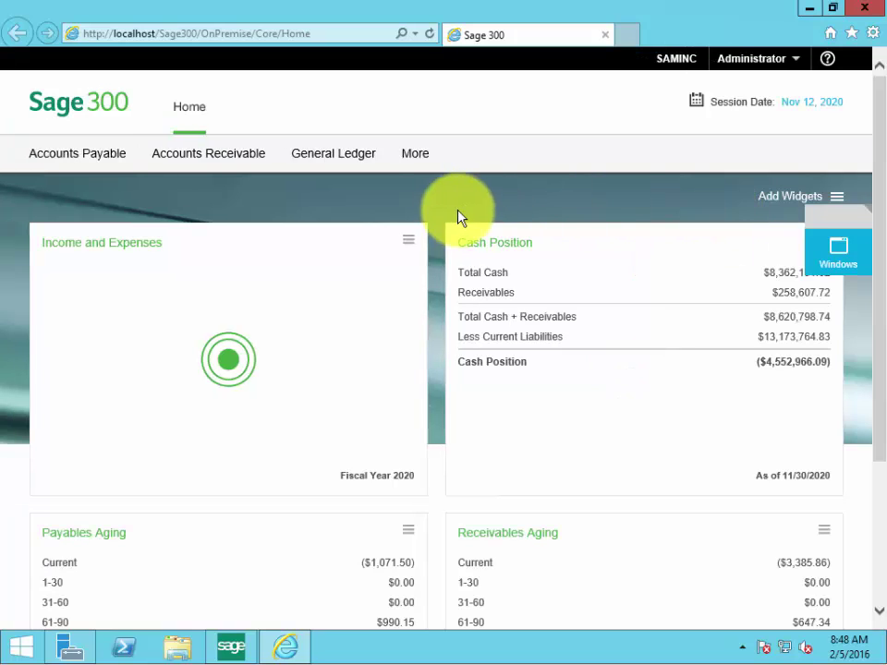
mouse_move(136, 172)
mouse_move(87, 173)
mouse_move(74, 227)
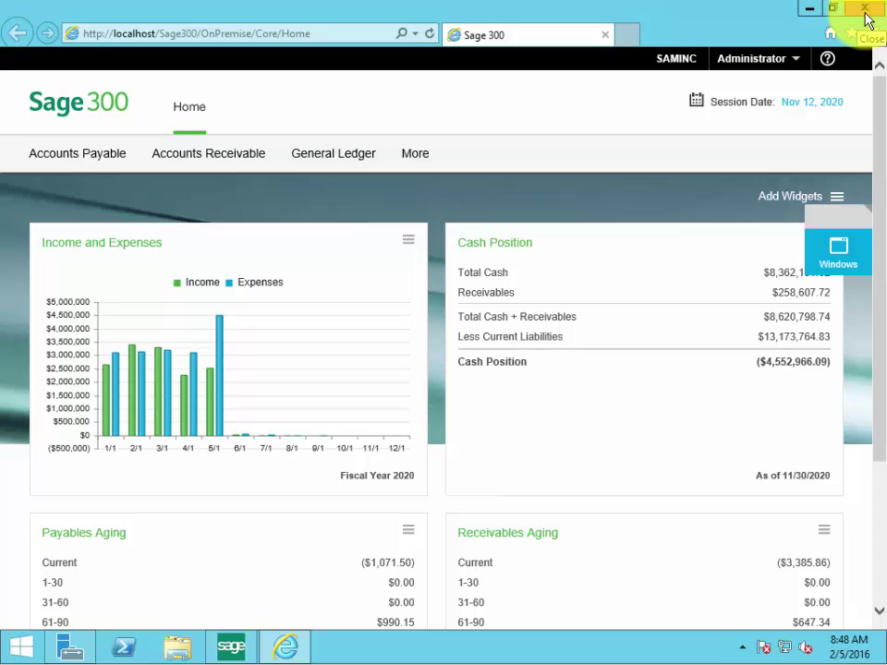
Step: Close the browser, switch to the Sage 300 desktop, and open the User Authorizations Report from Administrative Services' Administrative Reports
click(867, 11)
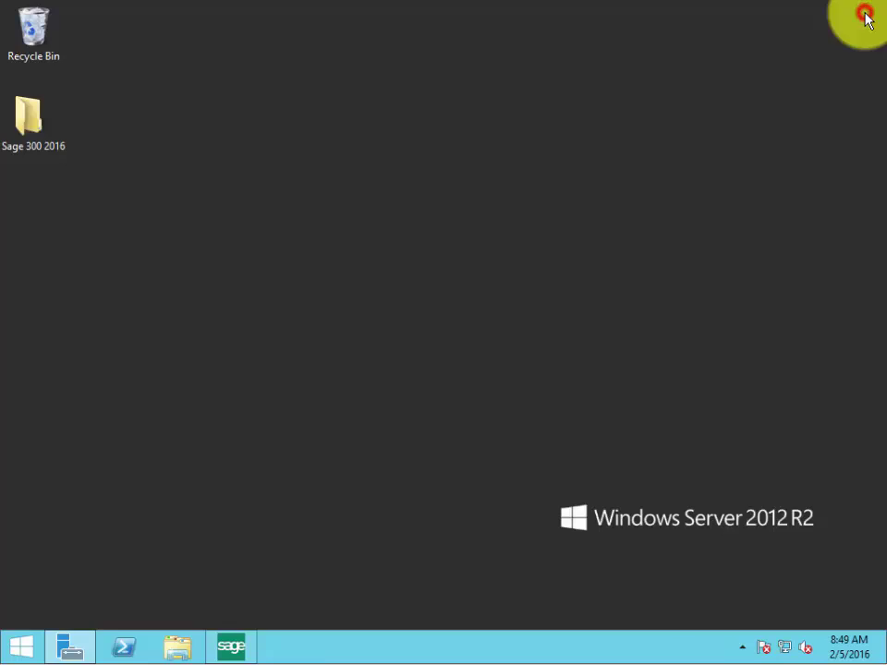
click(220, 649)
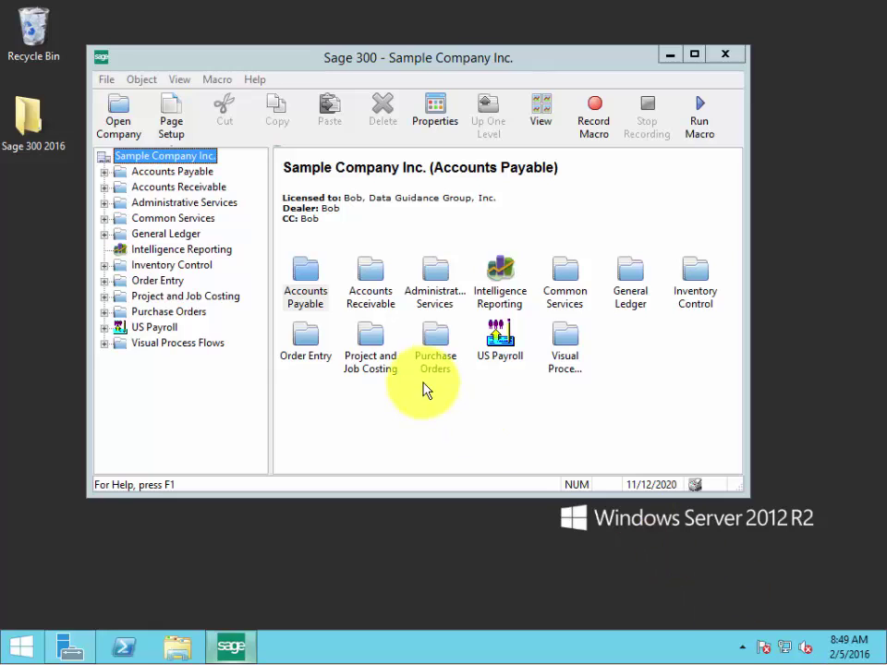
click(175, 202)
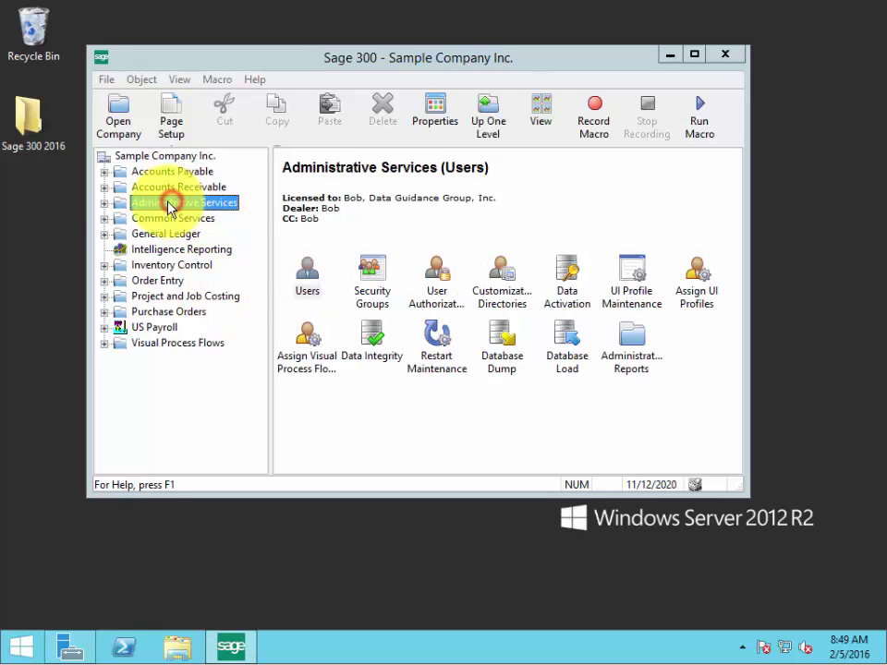
click(104, 204)
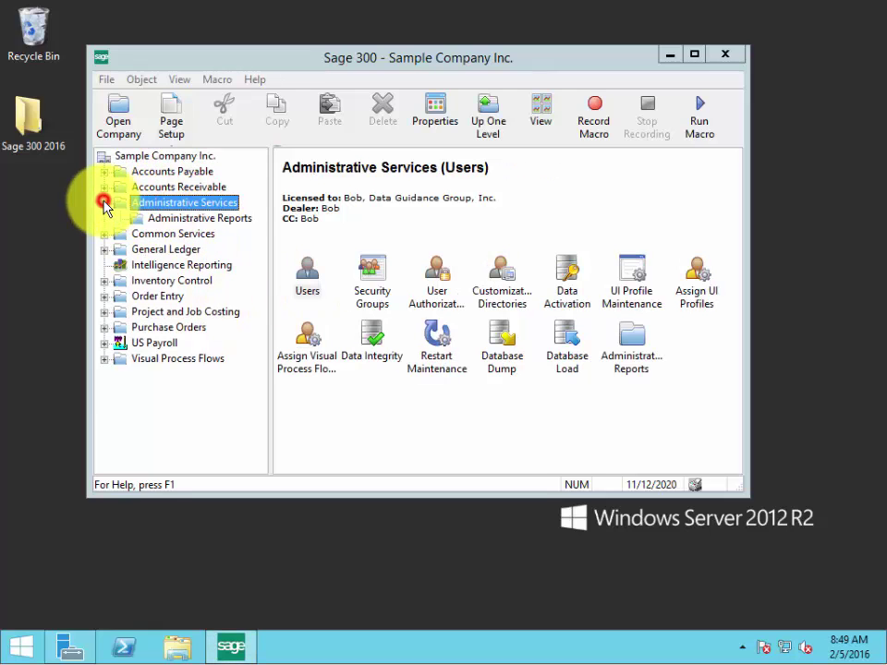
click(168, 218)
click(166, 203)
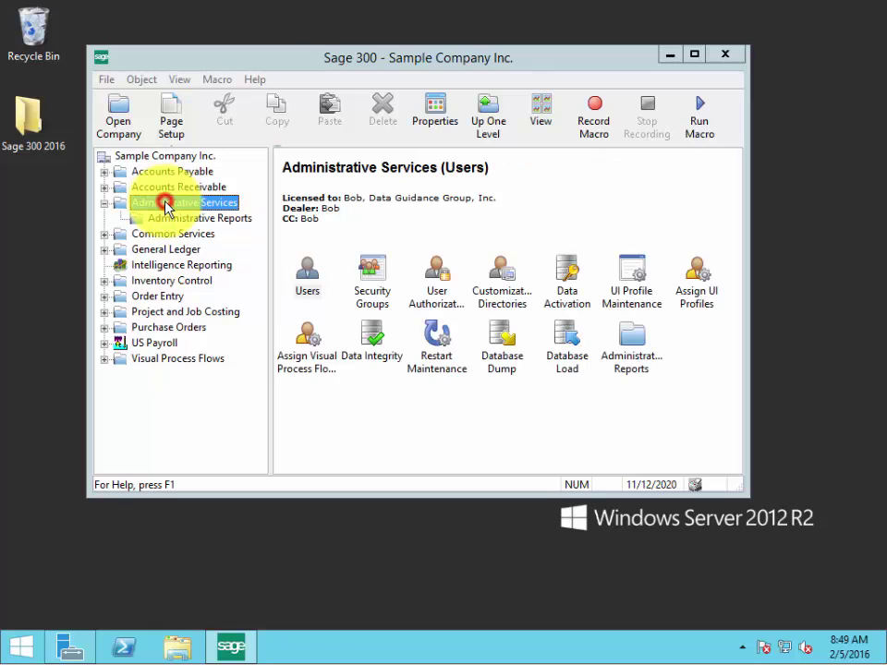
click(179, 218)
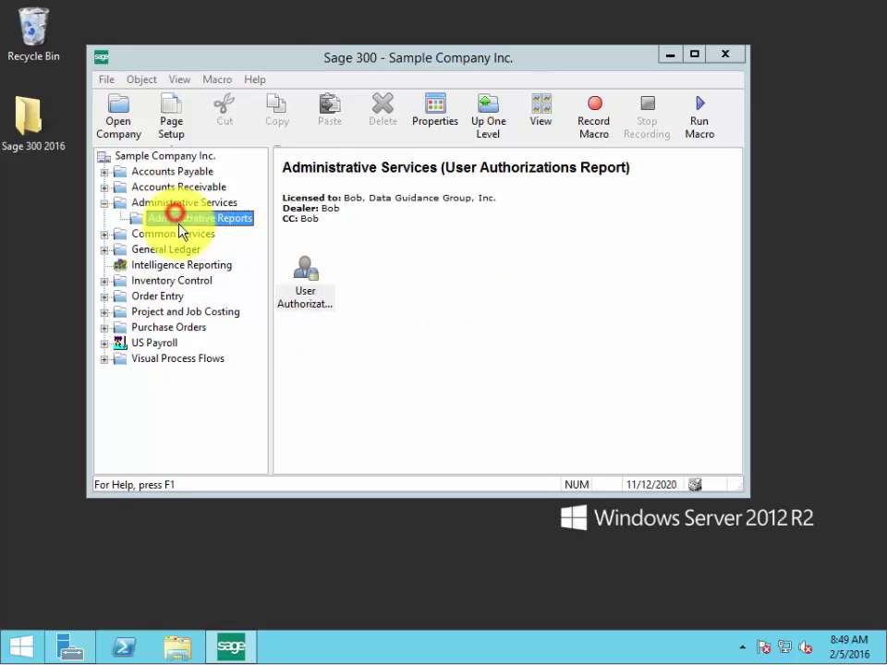
click(297, 282)
double_click(297, 288)
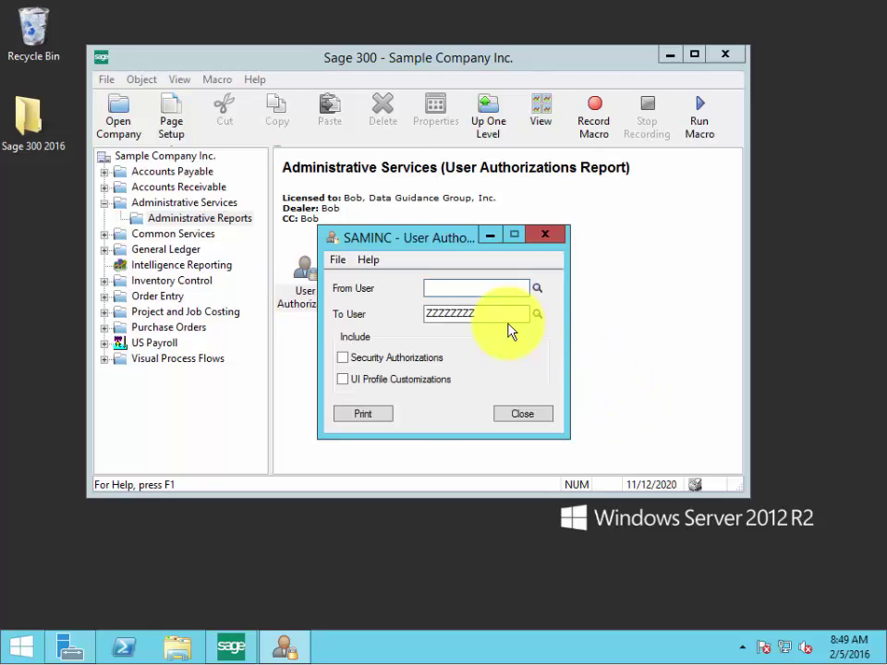
Step: Include Security Authorizations and UI Profile Customizations in the report, and cancel sending it to the printer
click(349, 359)
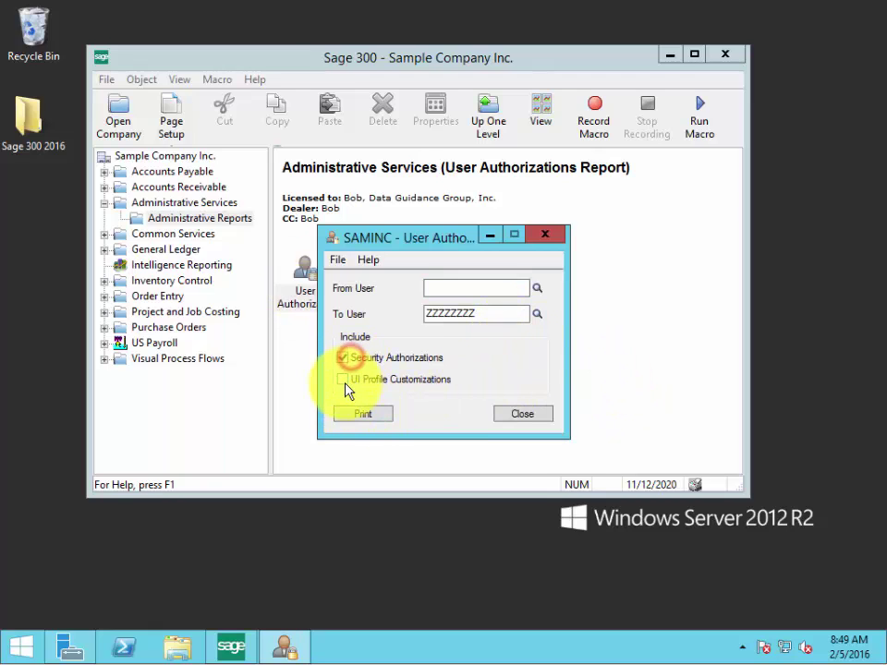
click(346, 379)
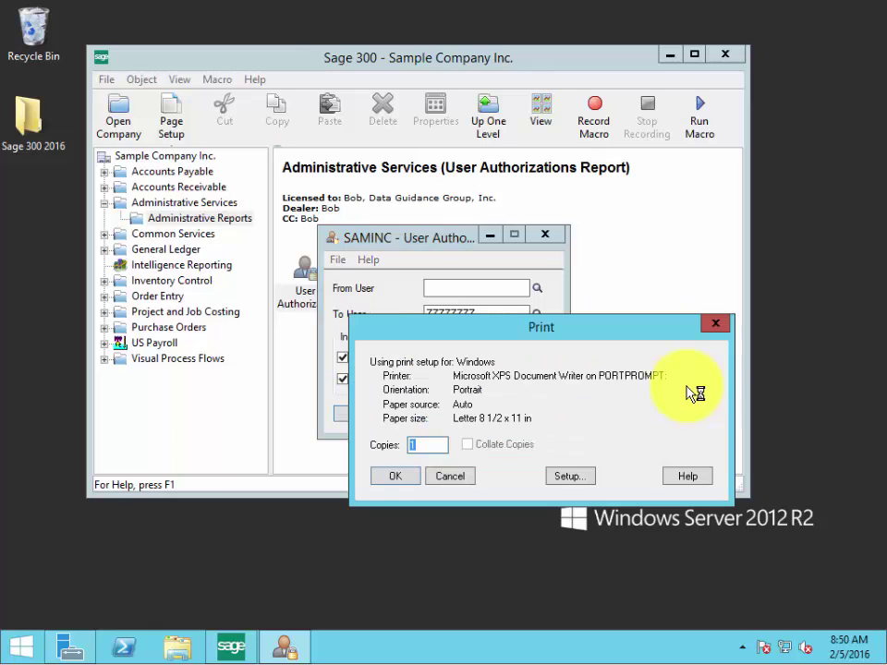
click(397, 477)
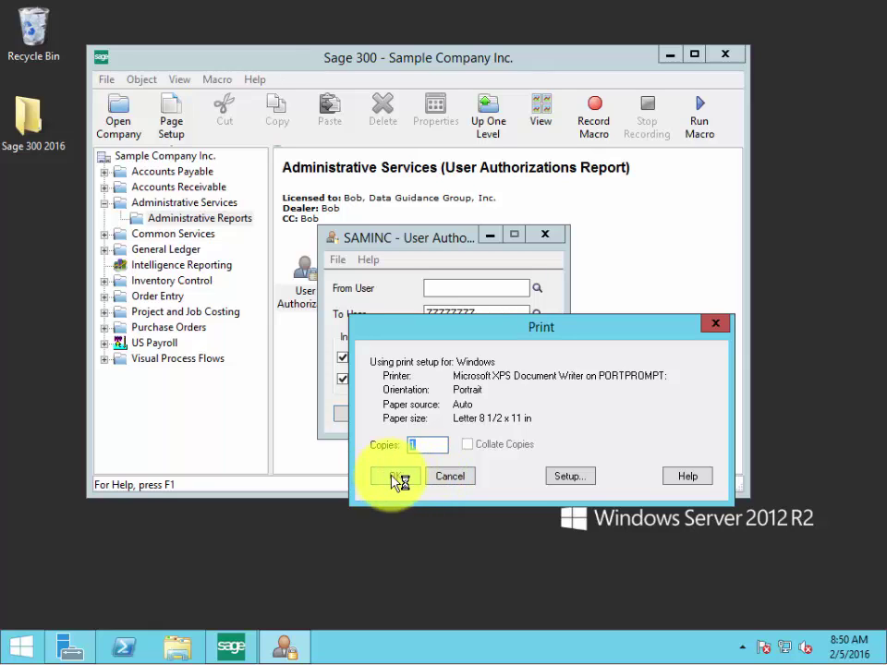
click(450, 476)
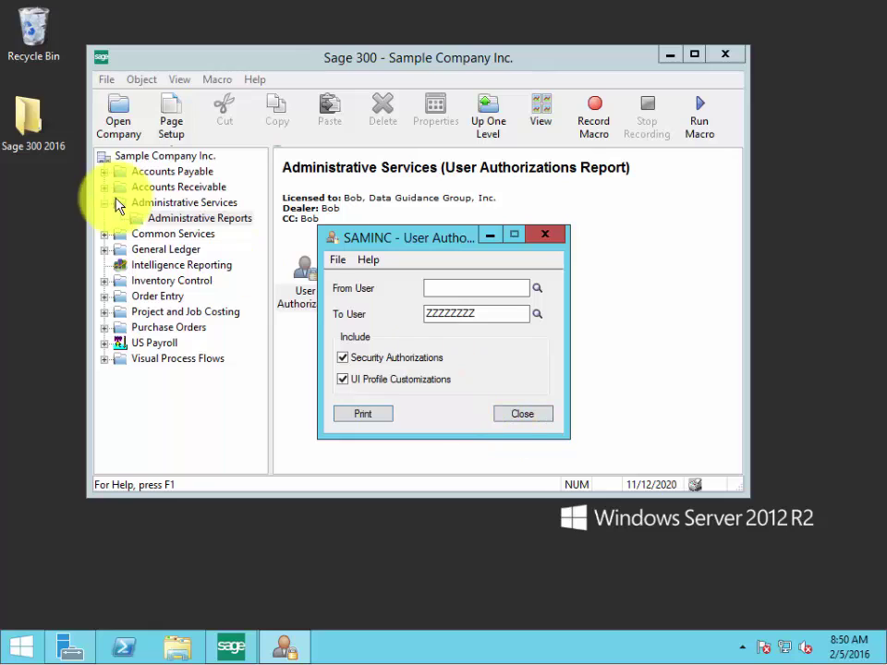
Step: Set the company's print destination to Preview
click(106, 79)
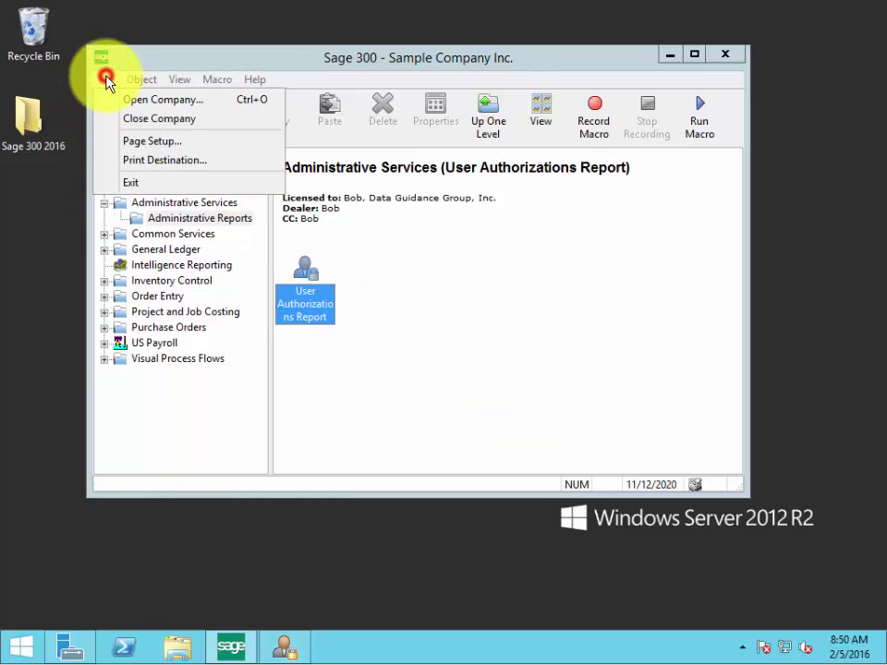
click(136, 161)
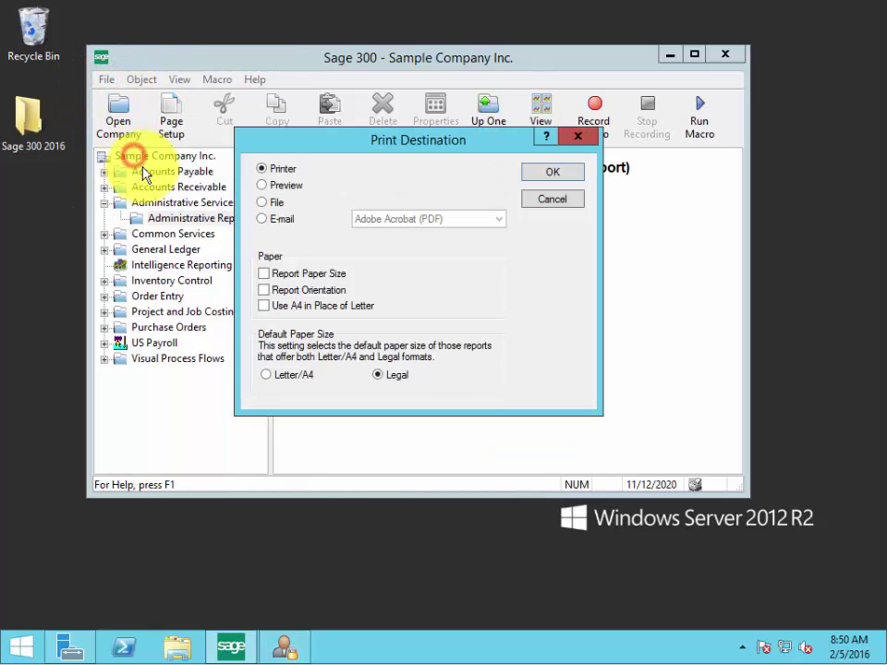
click(261, 184)
click(551, 173)
Step: Preview the User Authorizations report across its full width, and close the preview and the report dialog
click(304, 273)
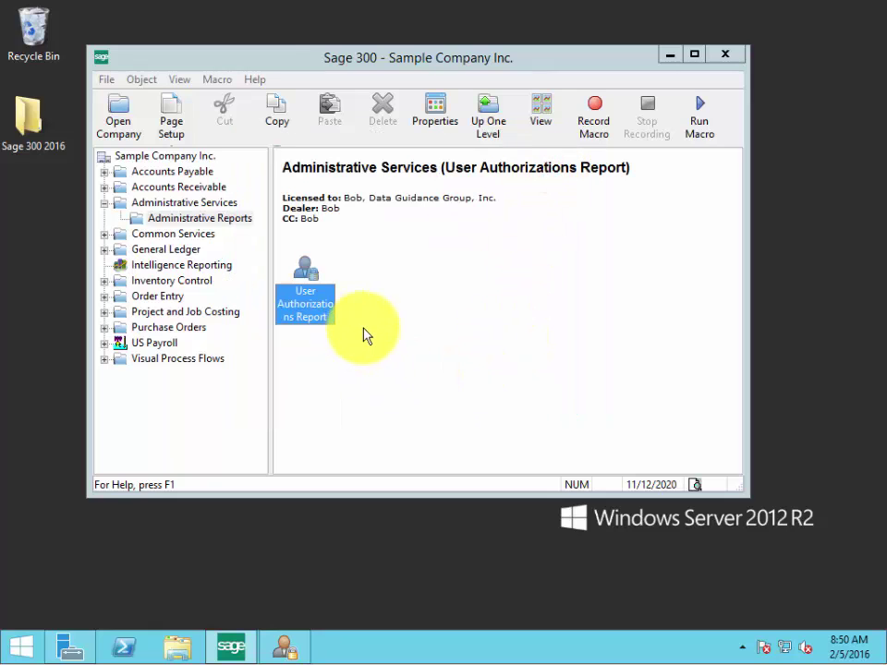
click(286, 646)
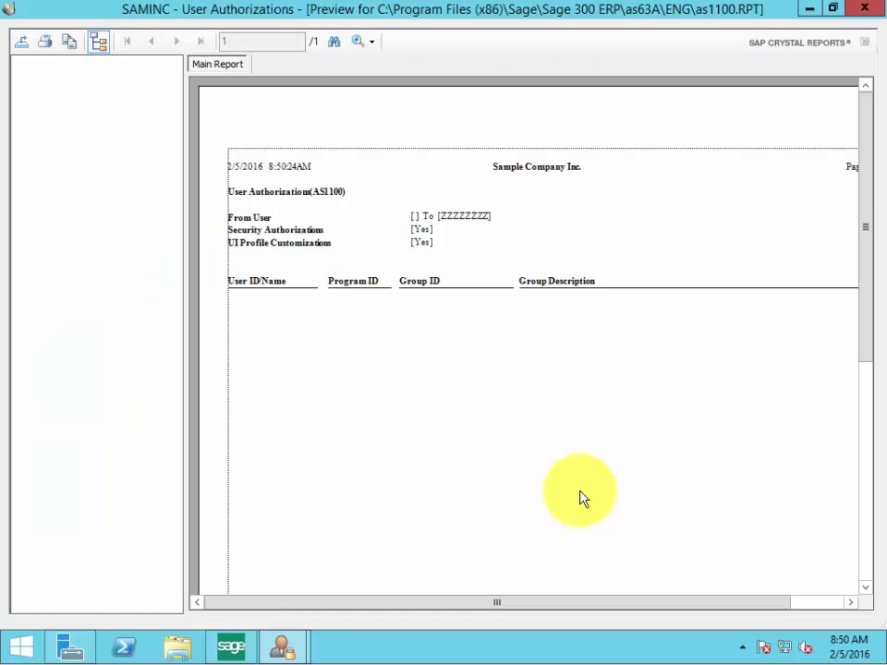
click(815, 605)
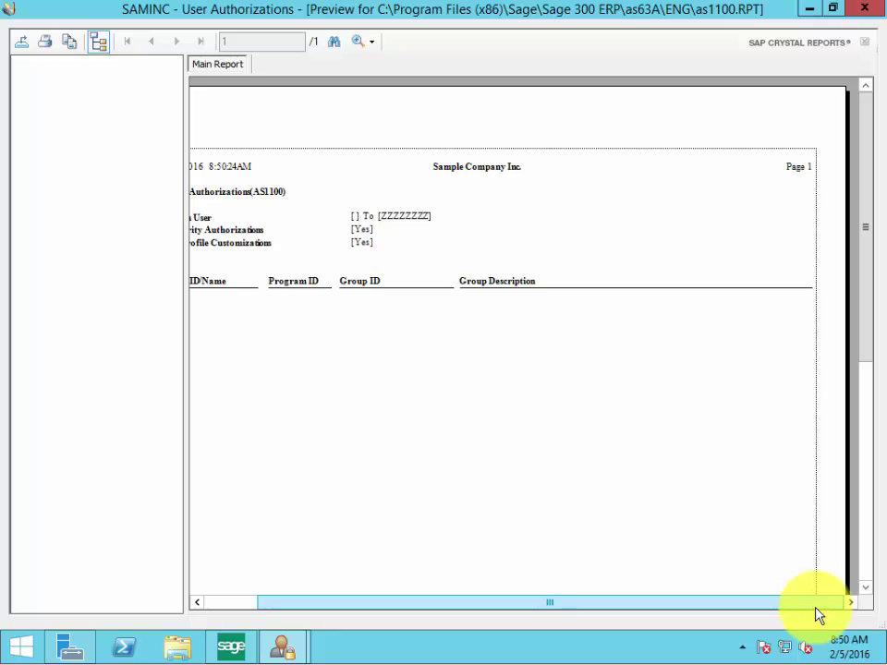
click(859, 11)
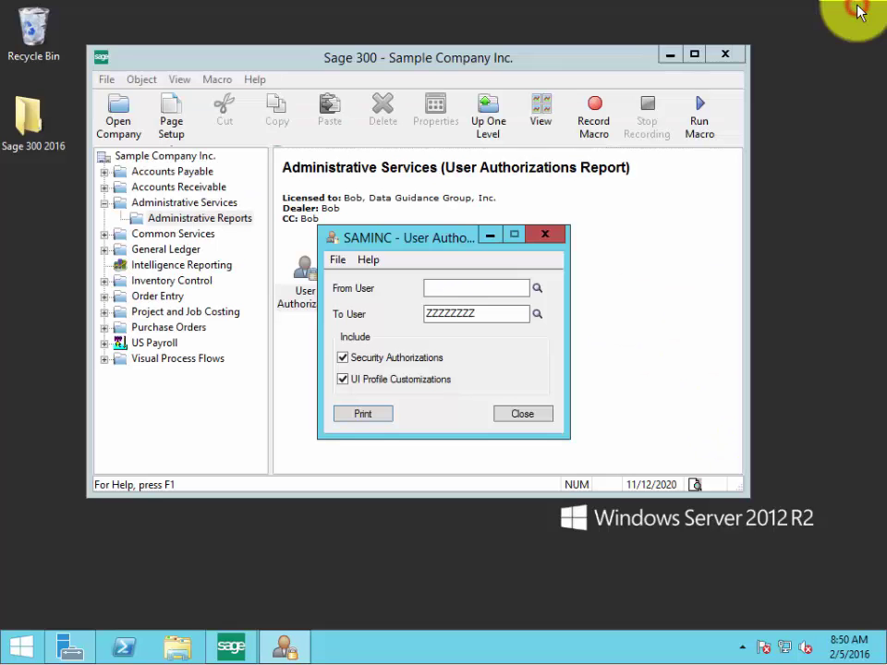
click(534, 414)
Step: Review the access rights offered for Administrative Services 6.3A in Security Groups and close the dialog
click(184, 202)
double_click(372, 266)
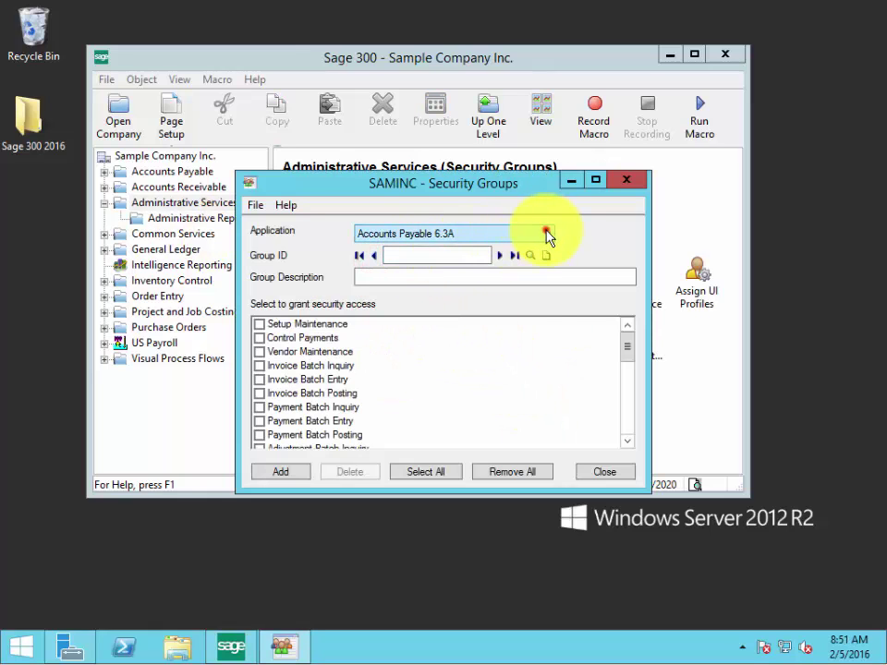
click(547, 234)
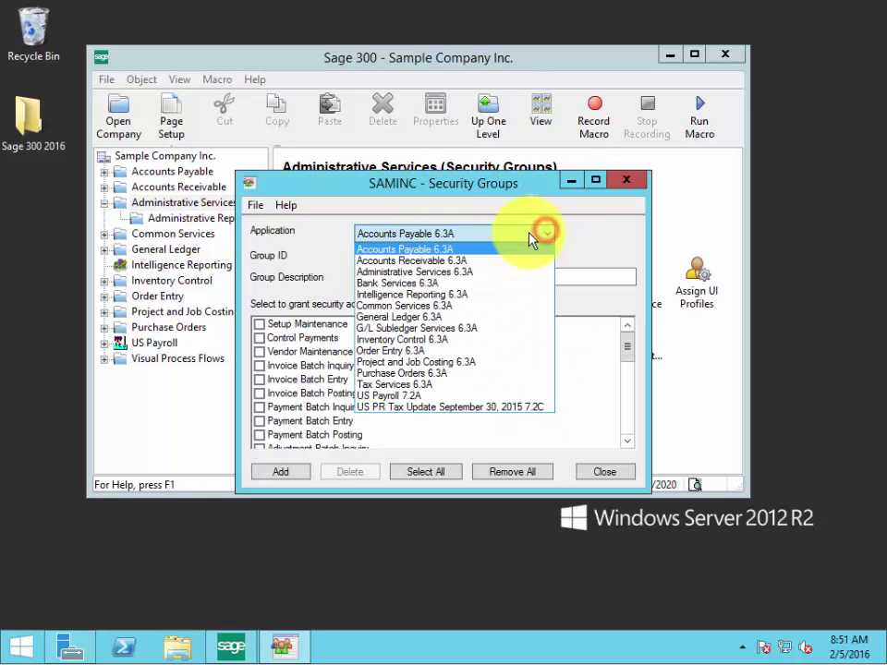
click(490, 273)
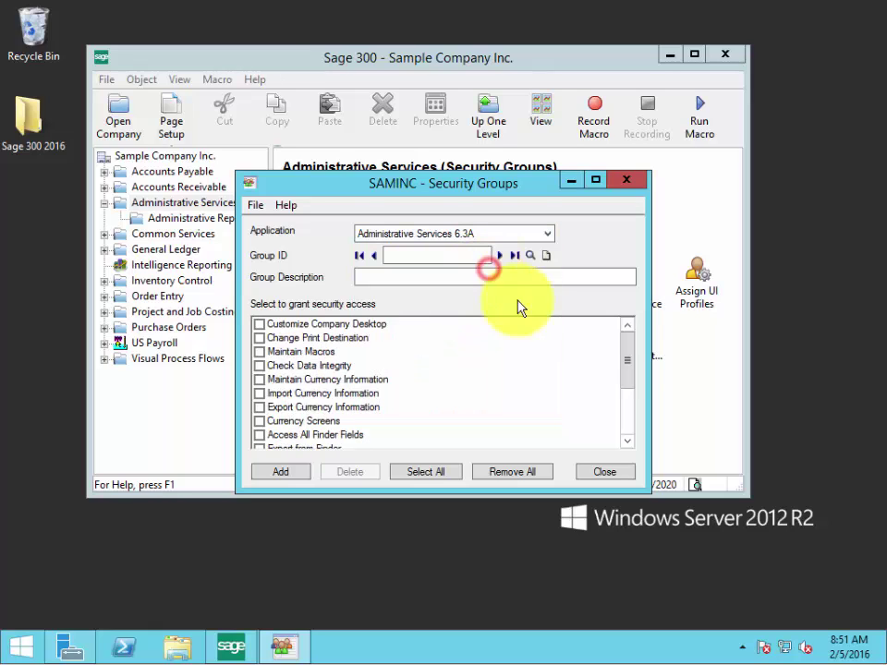
click(632, 358)
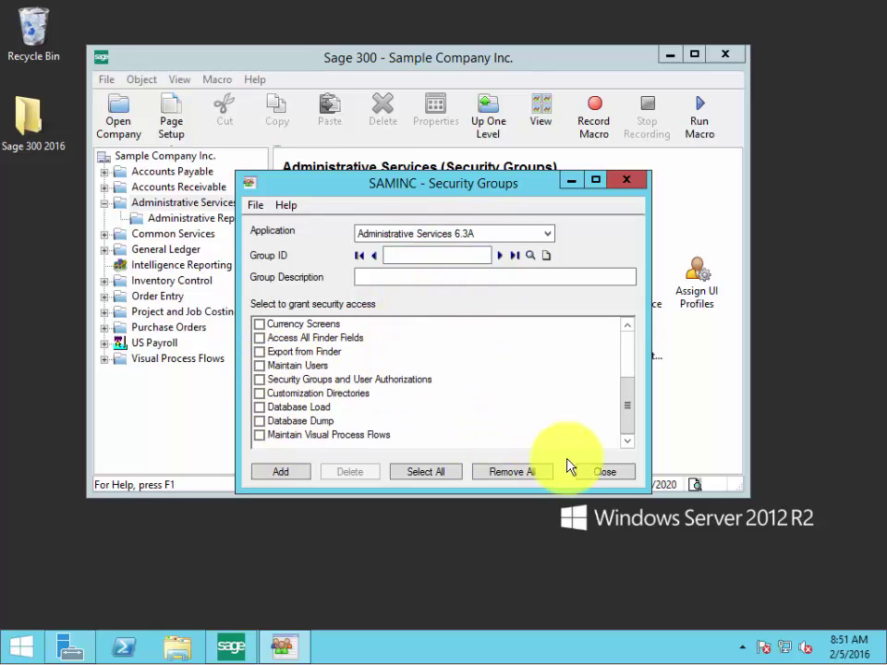
click(606, 472)
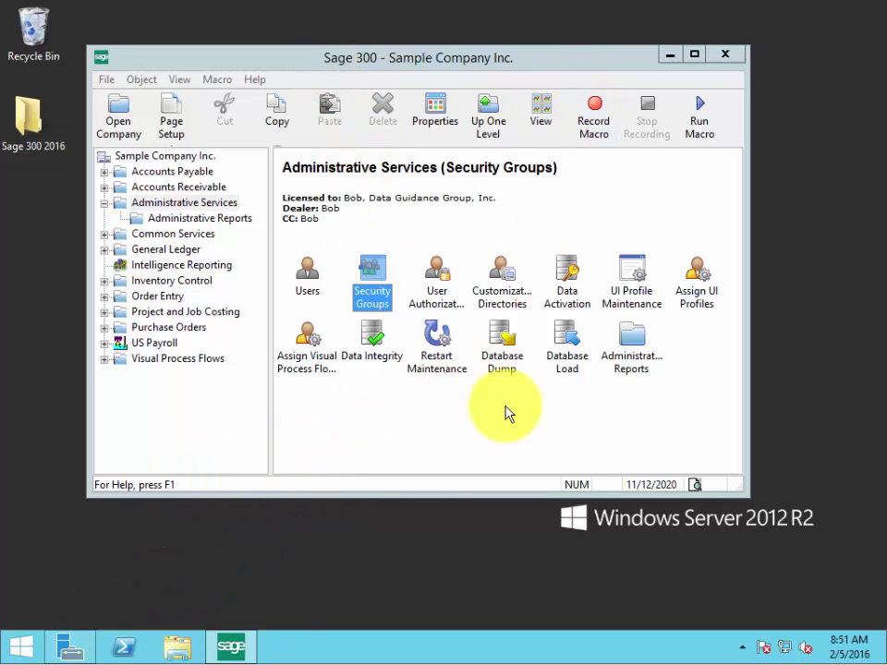
Step: Look through the installed Windows apps, including the Sage group, and return to the desktop
click(16, 637)
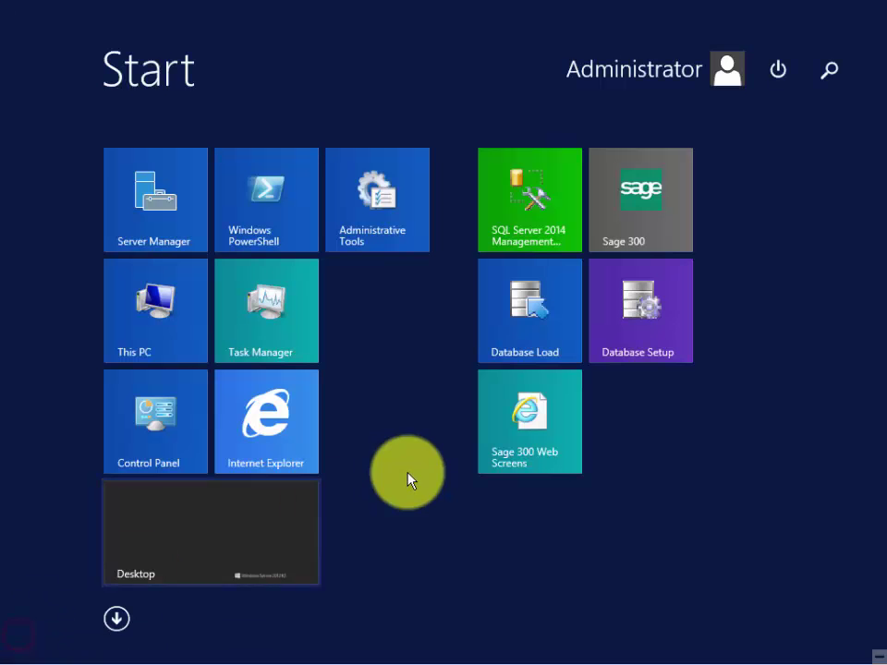
click(117, 619)
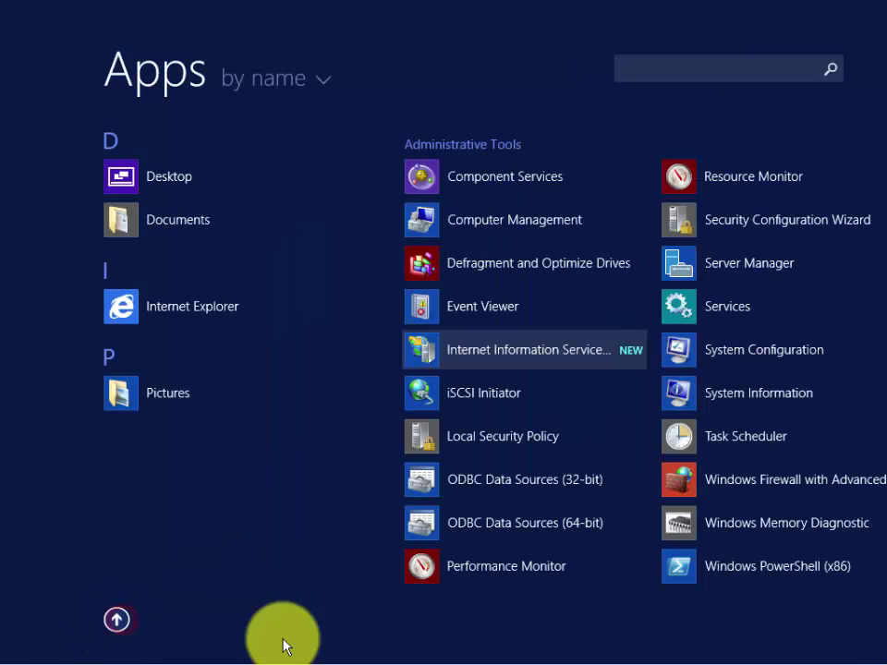
click(526, 658)
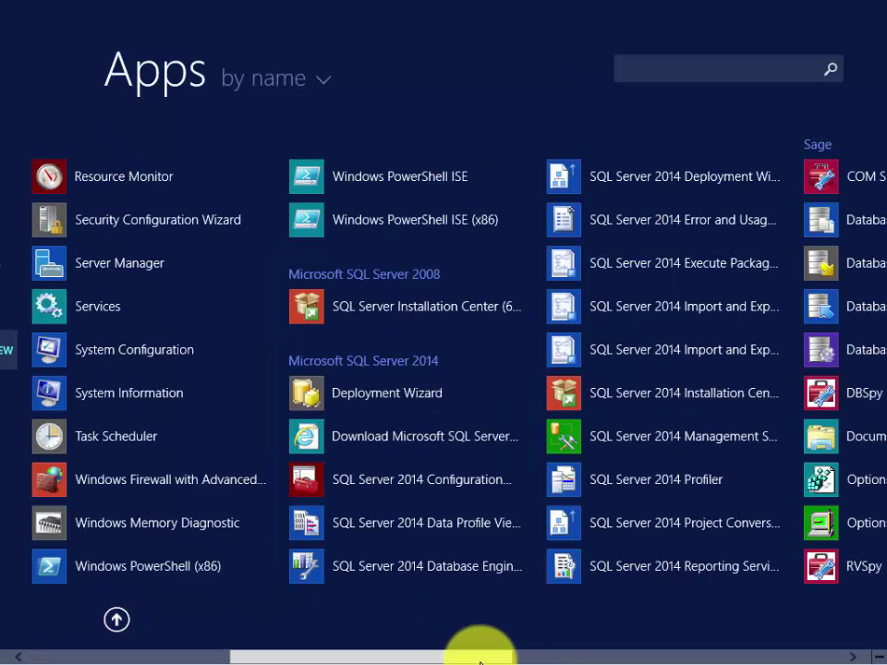
drag(479, 661, 577, 607)
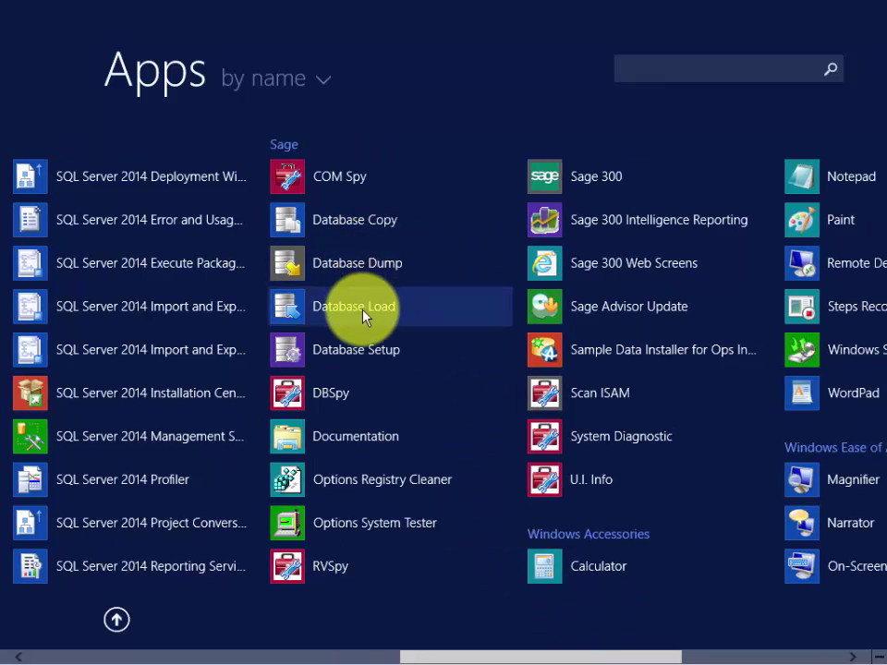
click(807, 658)
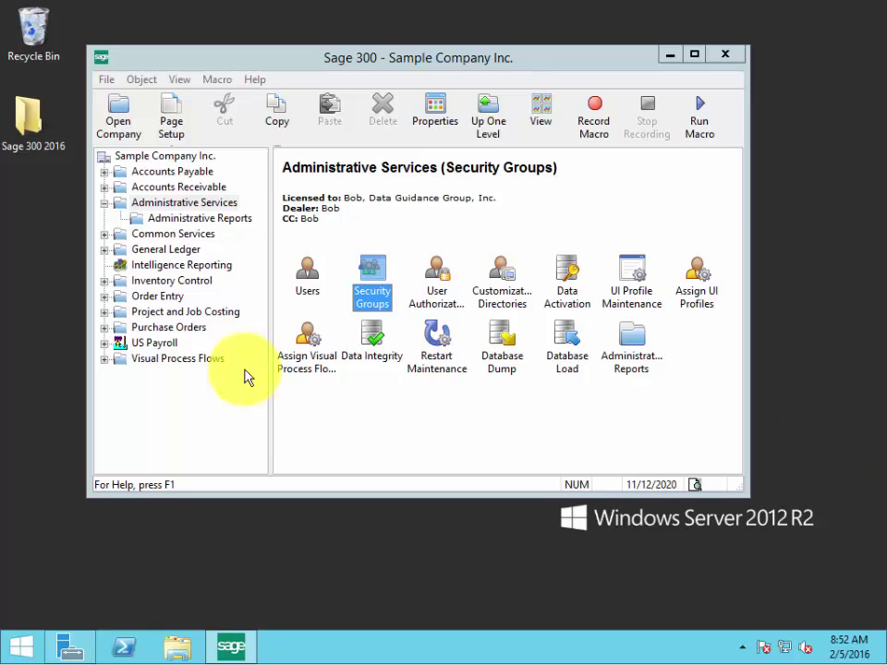
Step: Open Reverse Transactions from the Bank Transactions folder of Bank Services under Common Services
click(165, 234)
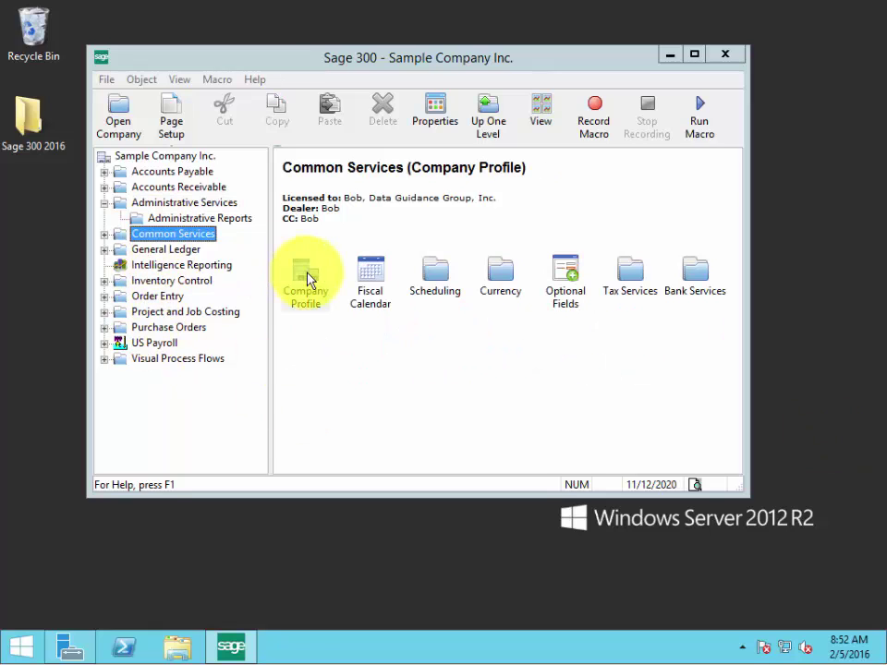
double_click(695, 279)
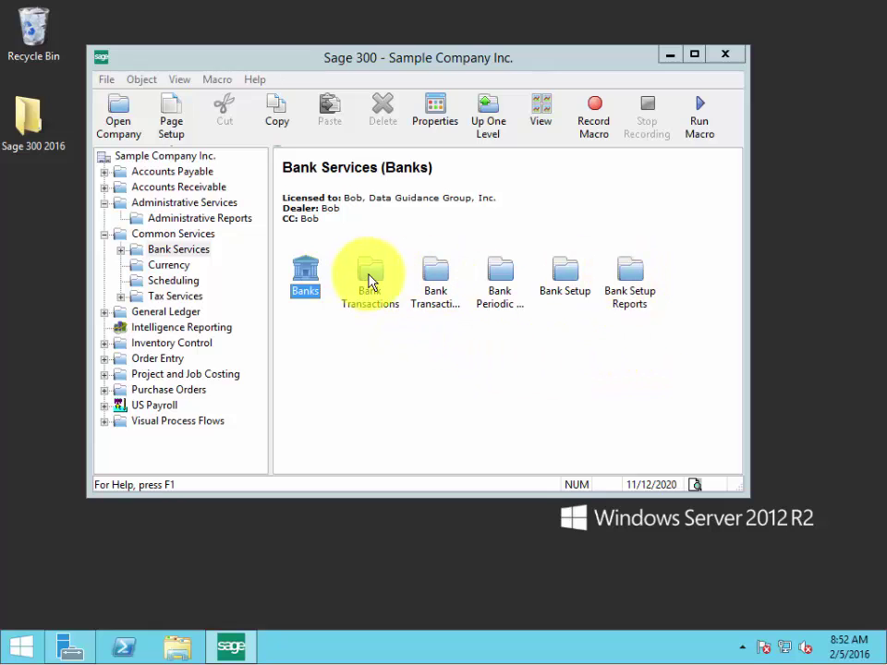
click(121, 251)
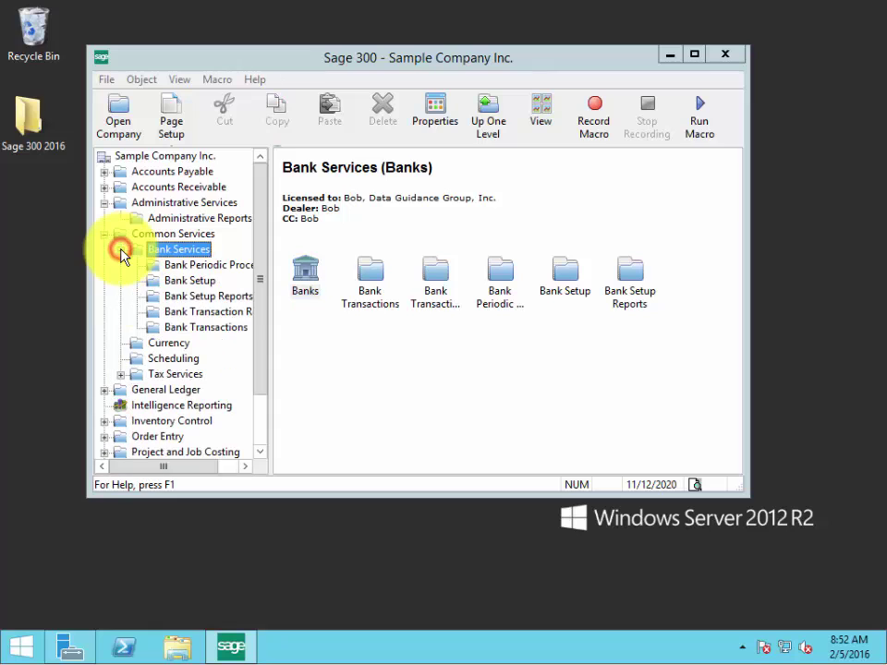
click(193, 331)
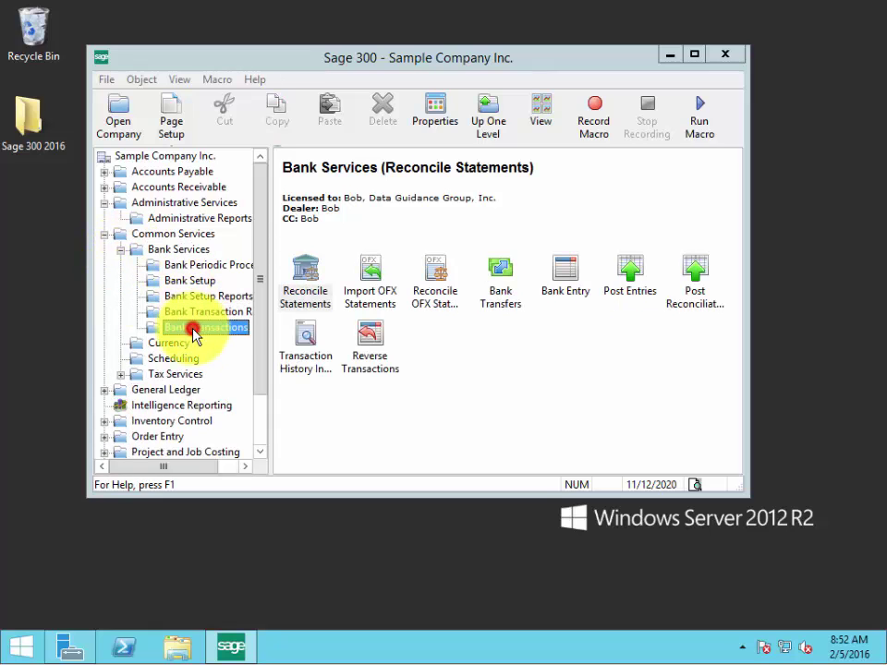
double_click(368, 339)
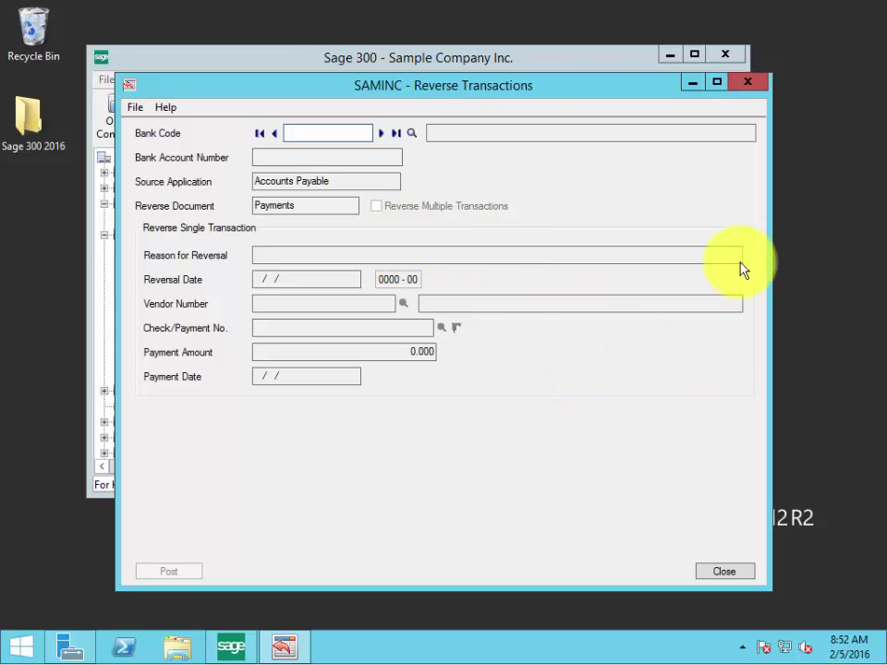
Step: Close Reverse Transactions, then view the bank Reconcile Statements screen and close it
click(743, 85)
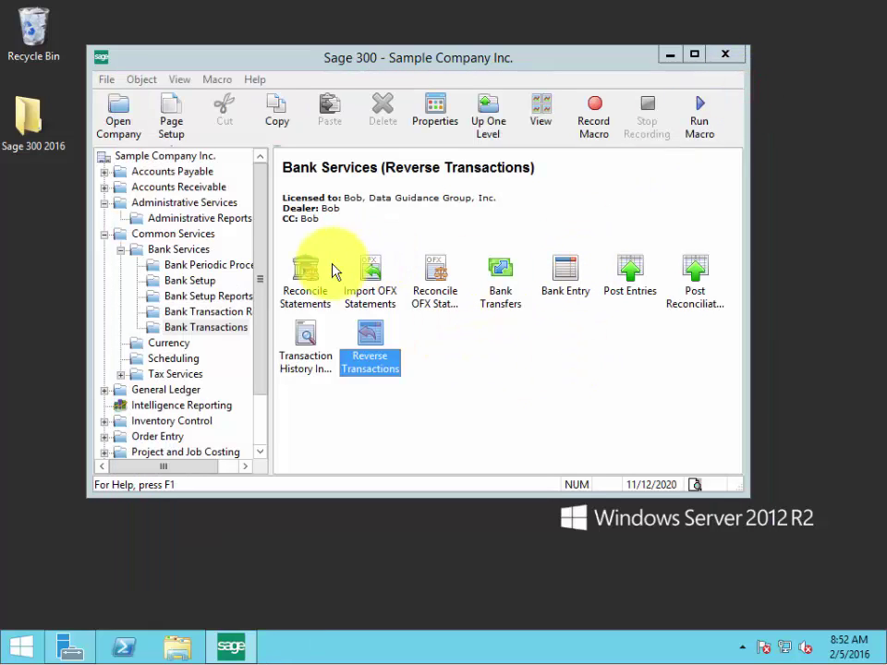
double_click(300, 288)
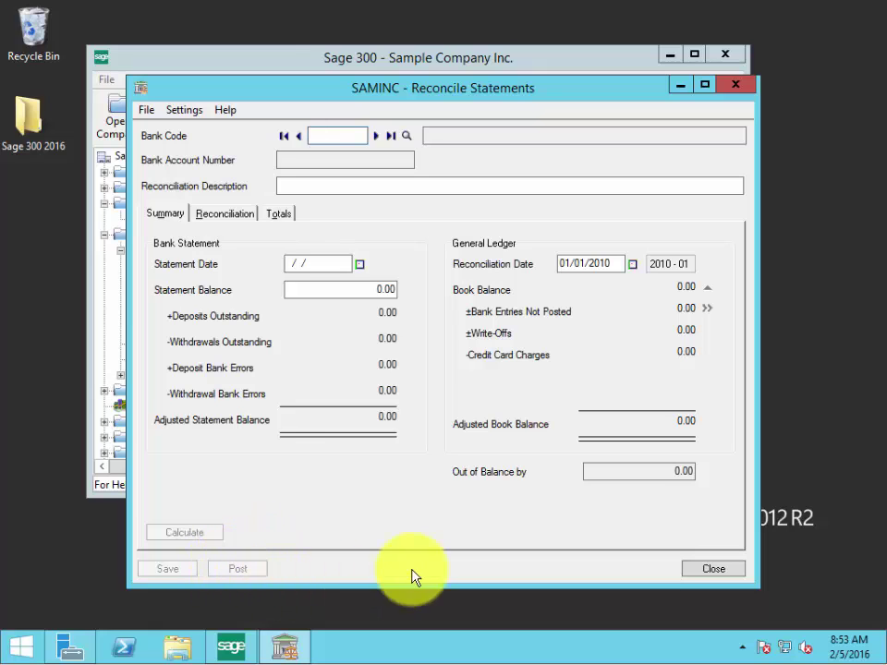
click(702, 571)
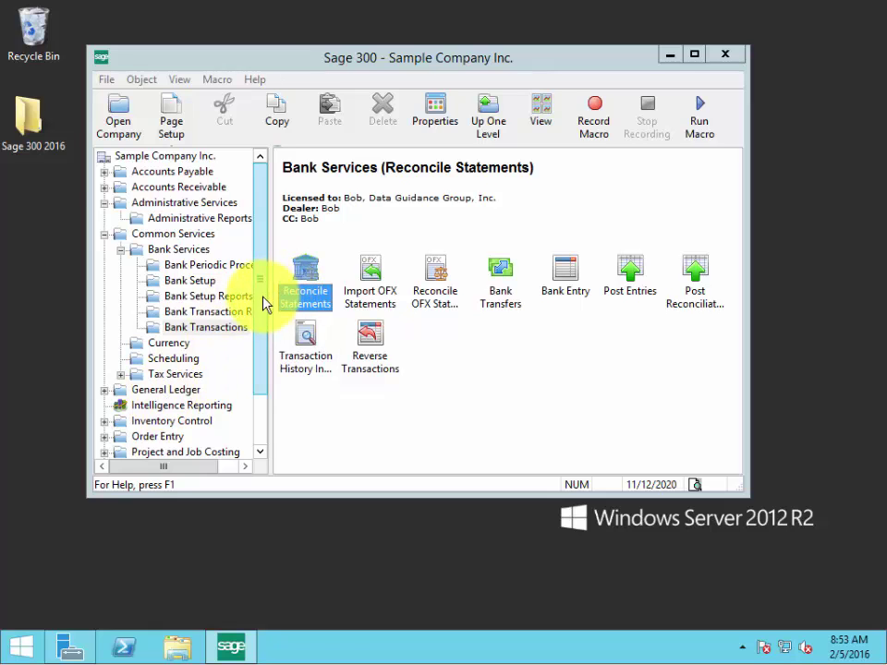
Step: View the A/P Invoice Entry screen from the A/P Transactions folder of Accounts Payable and close it
click(103, 171)
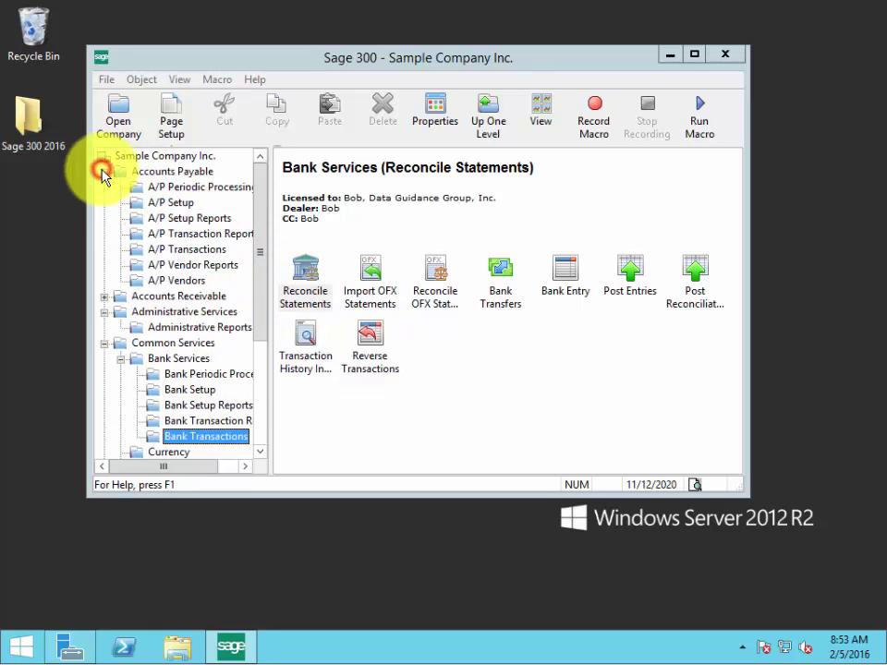
click(180, 247)
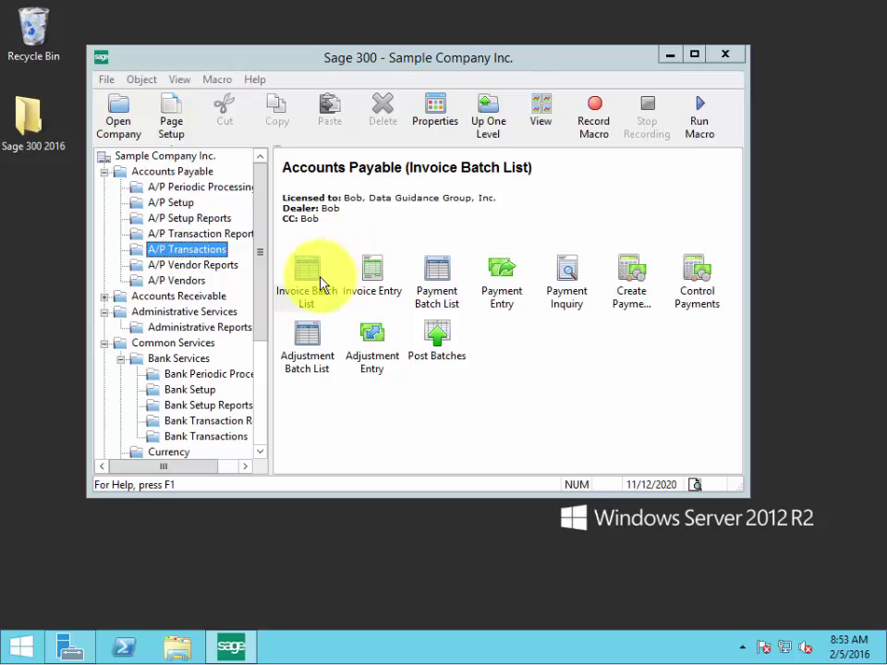
double_click(374, 269)
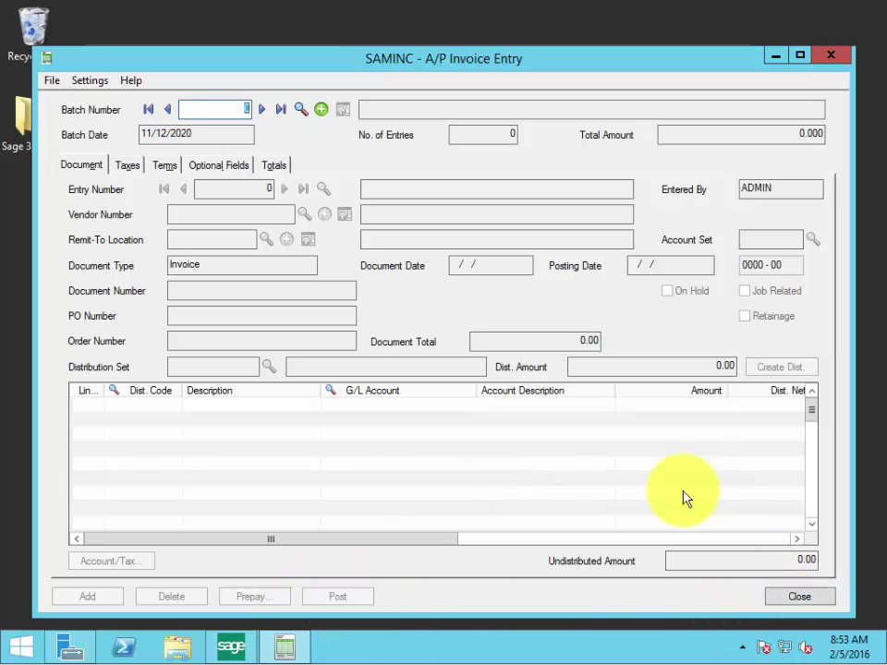
click(798, 596)
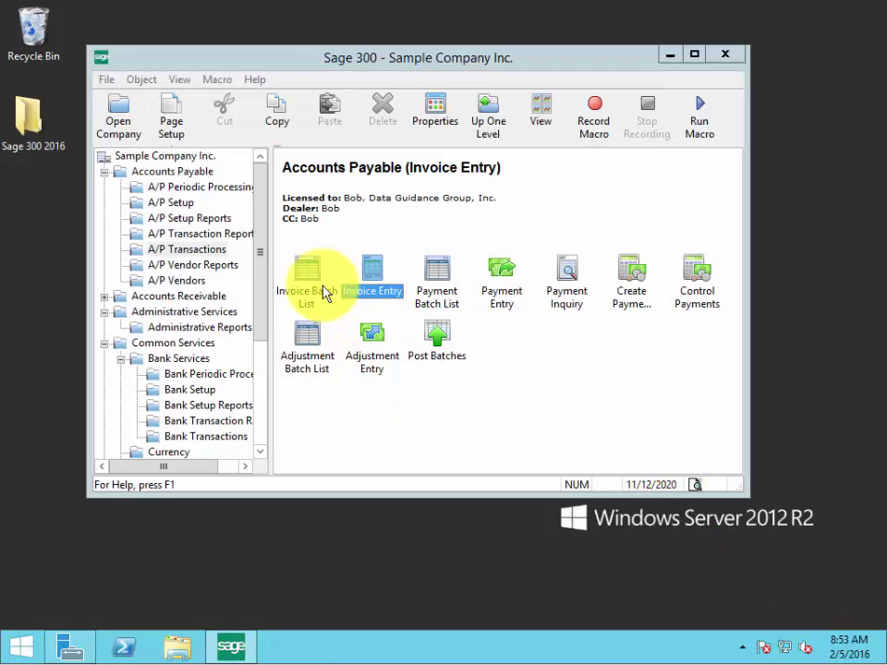
Step: Review the batches in the A/P Invoice Batch List and close the list
click(303, 268)
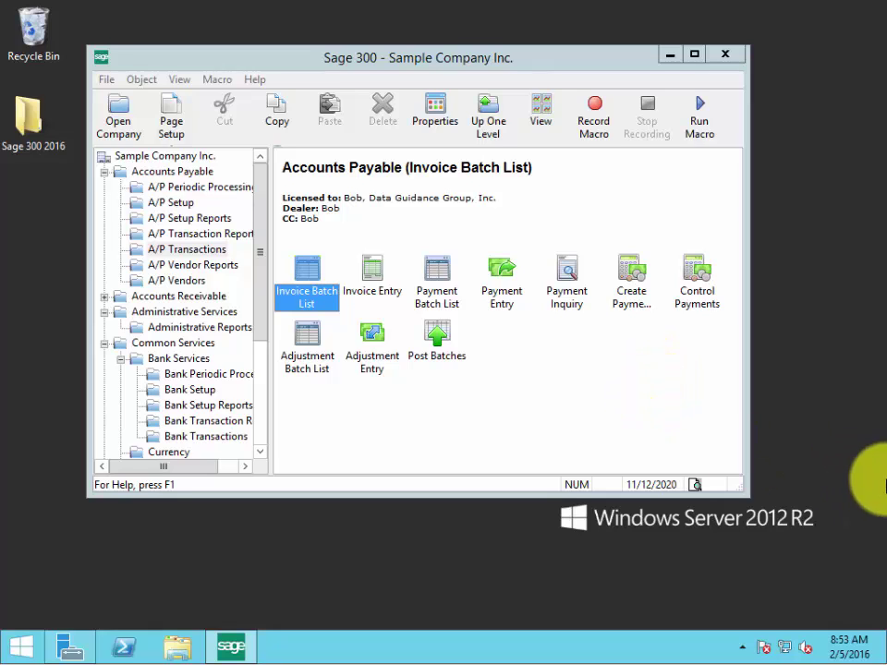
double_click(309, 282)
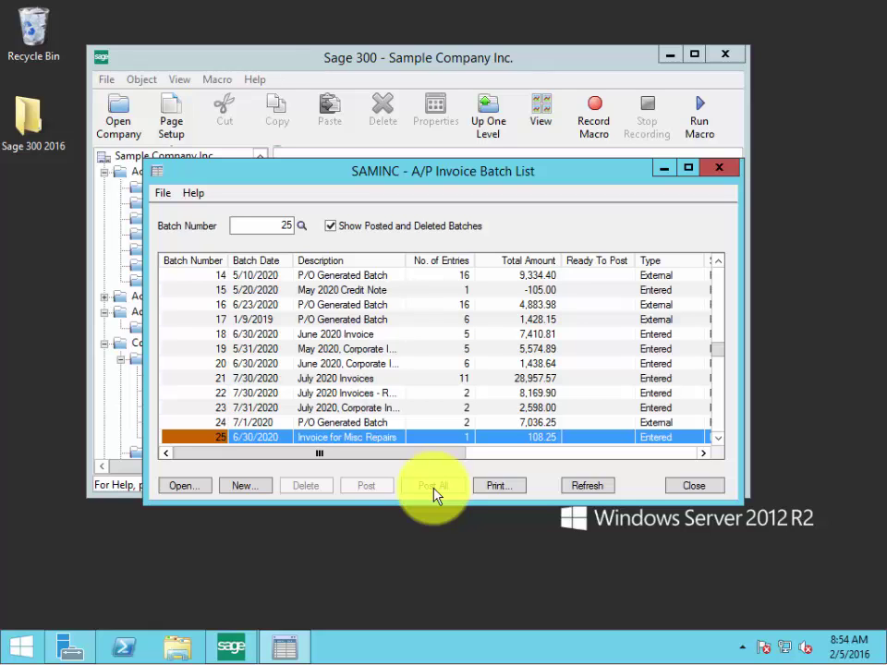
click(715, 491)
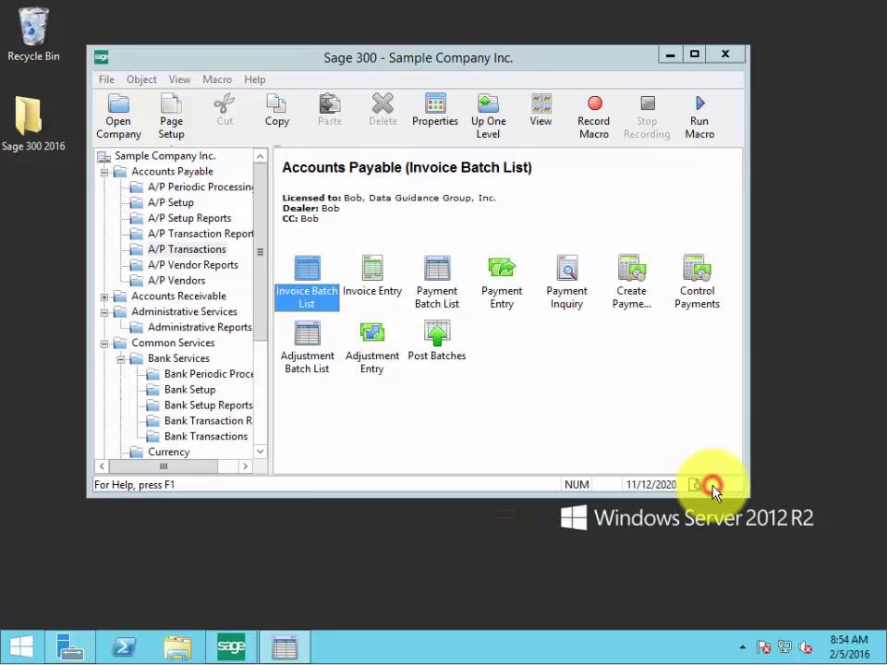